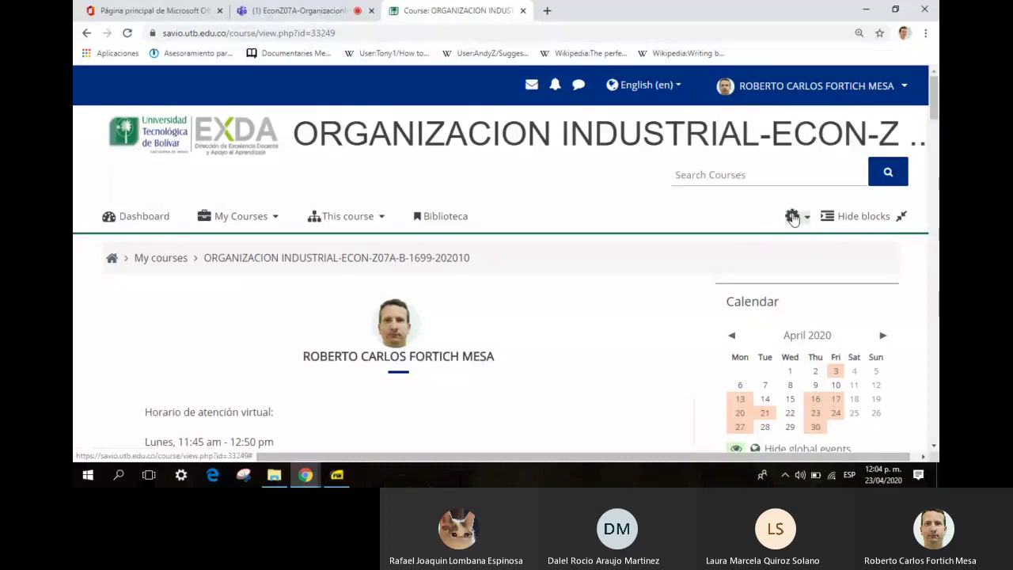
Turn editing on for the course and add a new Assignment to the 20 April - 26 April week
click(792, 217)
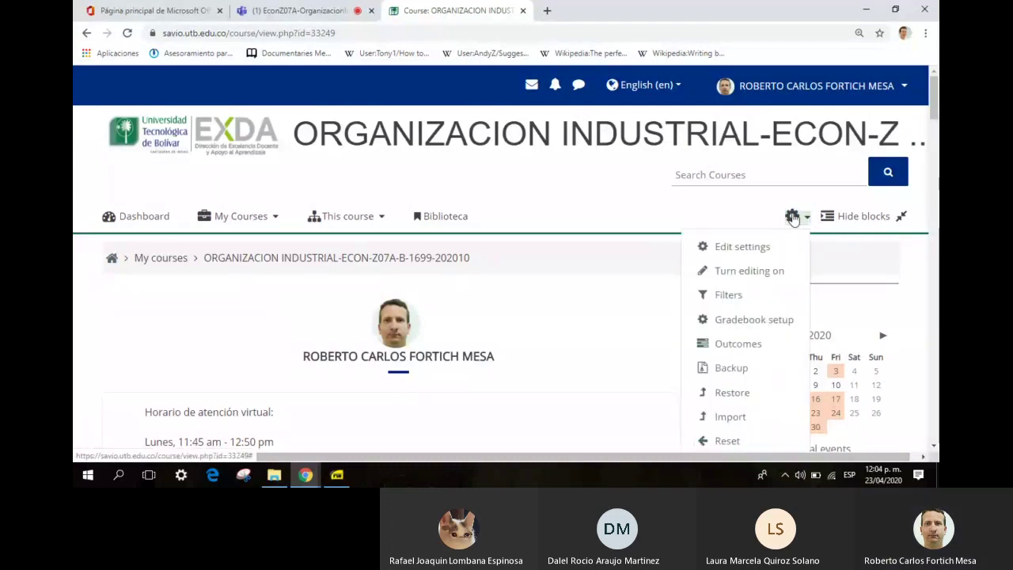
click(766, 270)
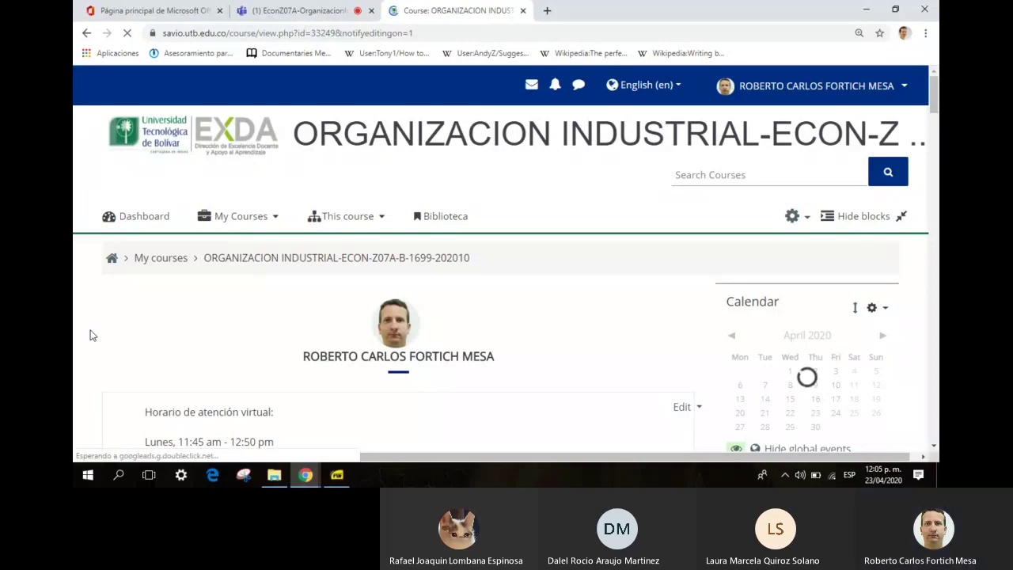
scroll(90, 335, down, 1)
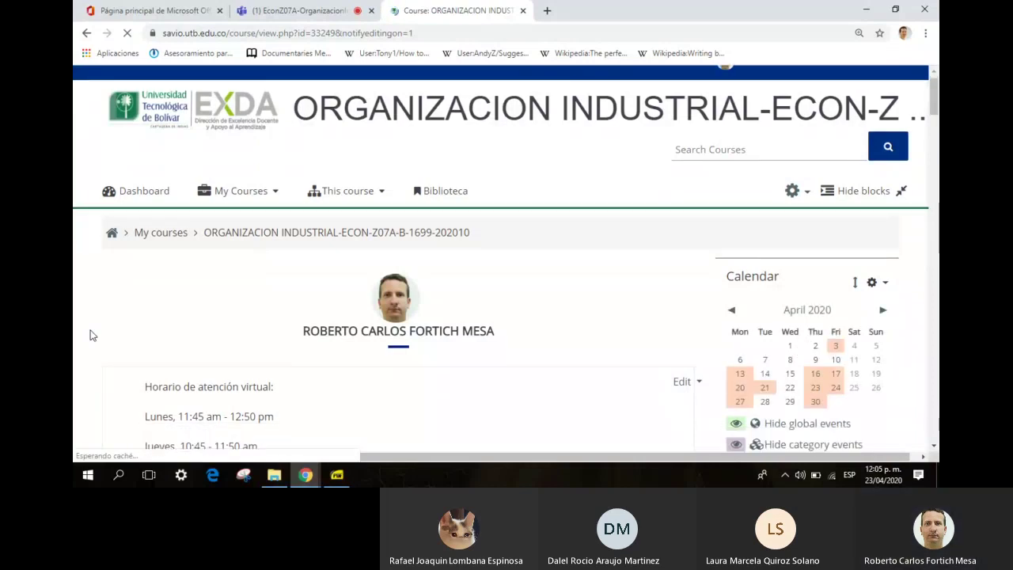
scroll(90, 334, down, 4)
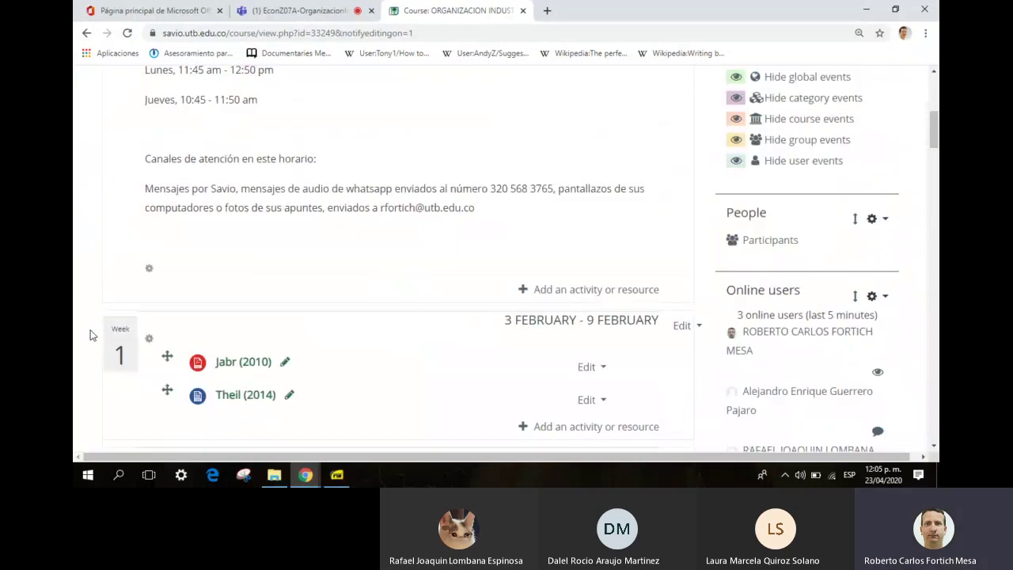
scroll(90, 335, down, 15)
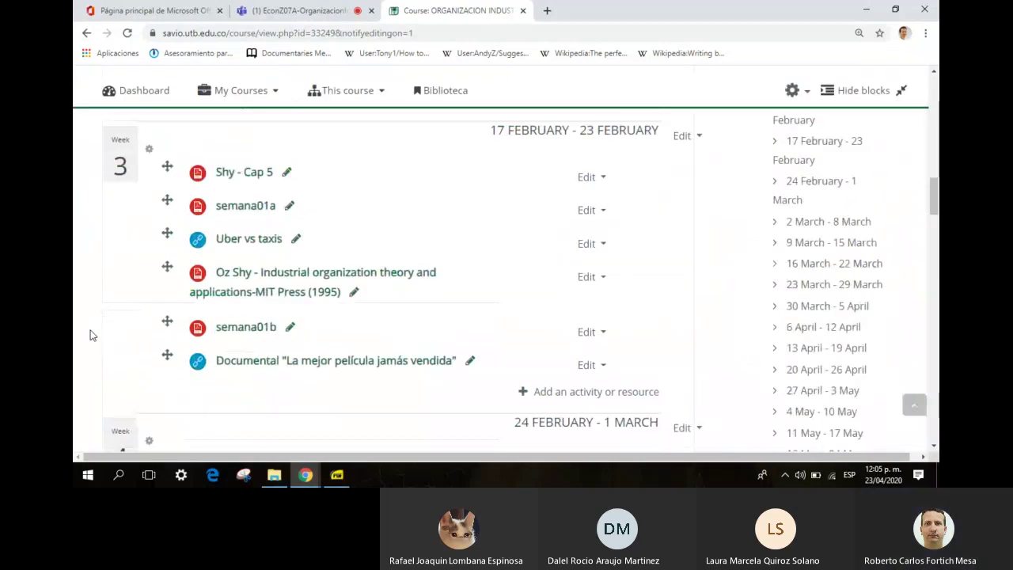
scroll(89, 335, down, 10)
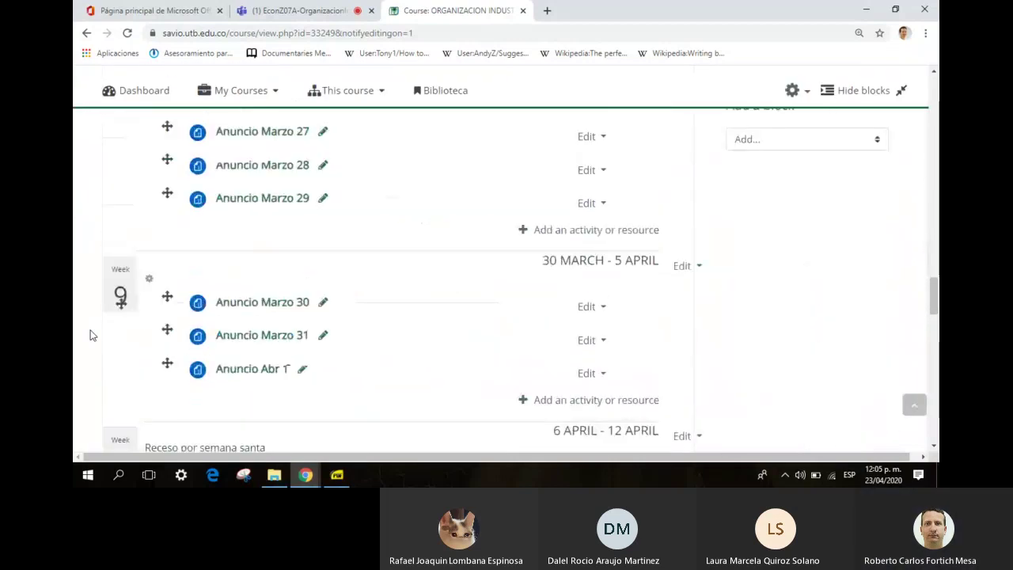
scroll(90, 334, down, 4)
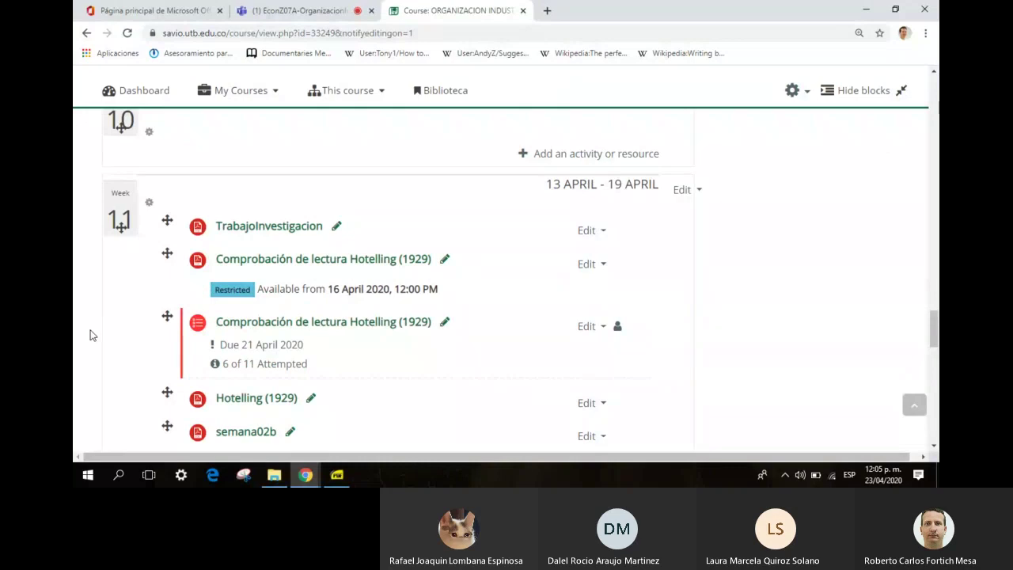
scroll(90, 334, down, 4)
scroll(89, 335, down, 4)
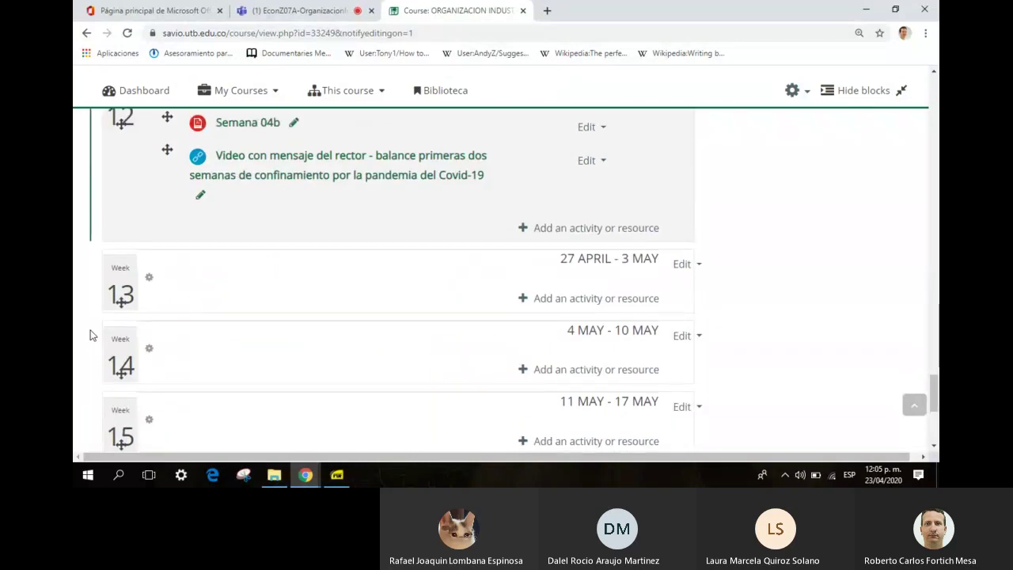
scroll(90, 335, up, 2)
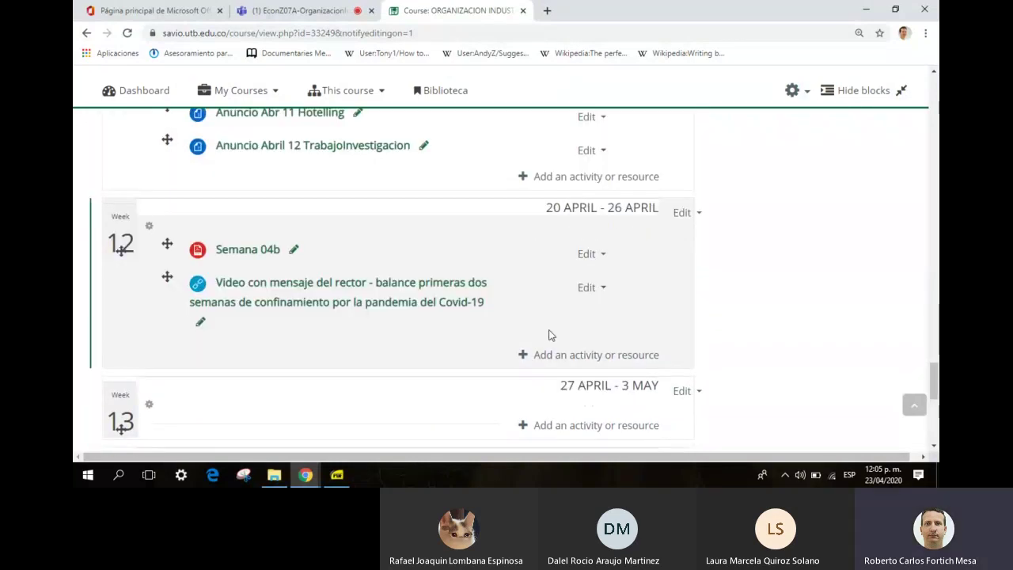
click(584, 355)
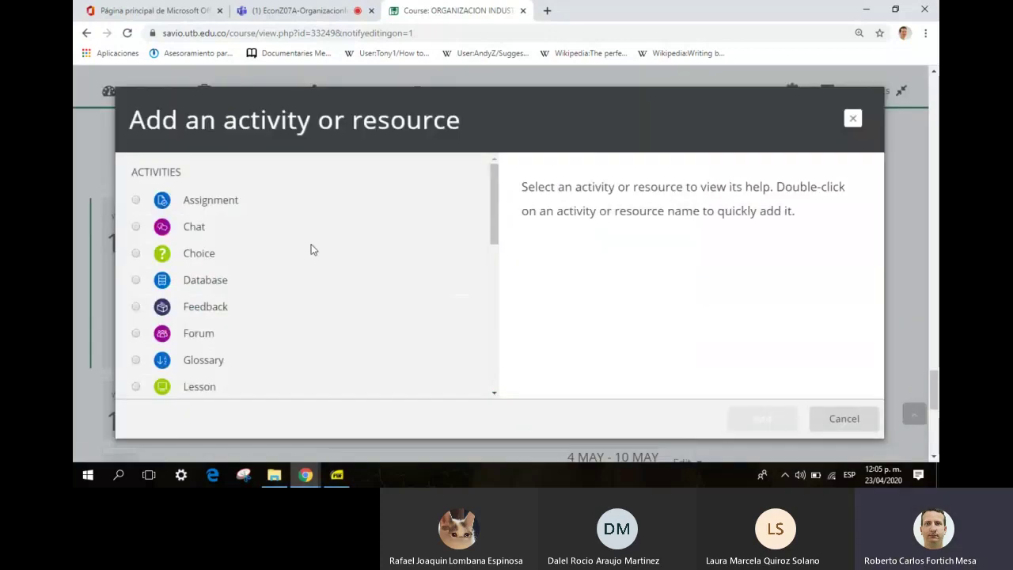
click(136, 200)
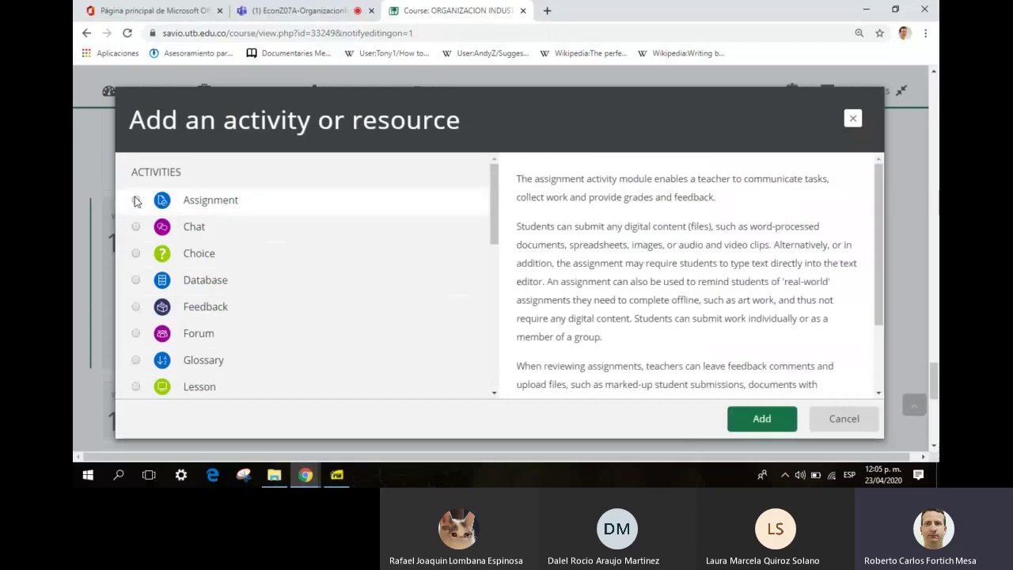
click(760, 422)
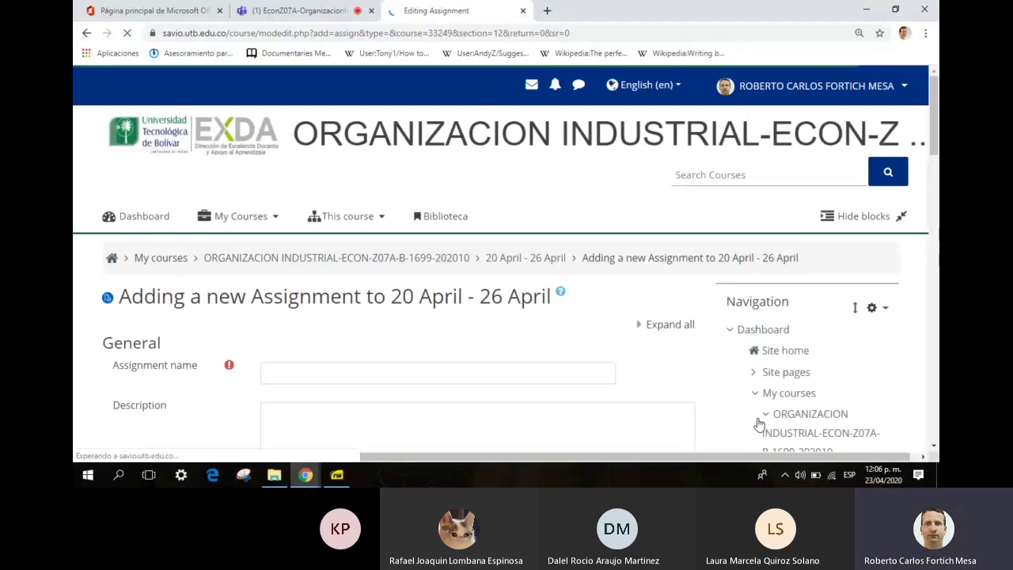
click(765, 418)
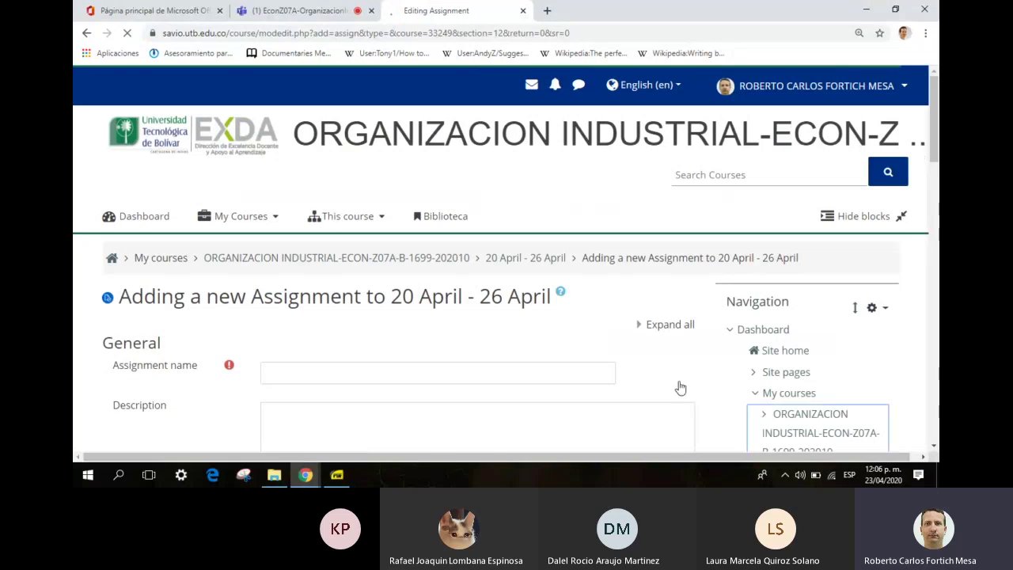
Name the assignment "Avance del trabajo de investigación"
click(540, 378)
text(Avance del t)
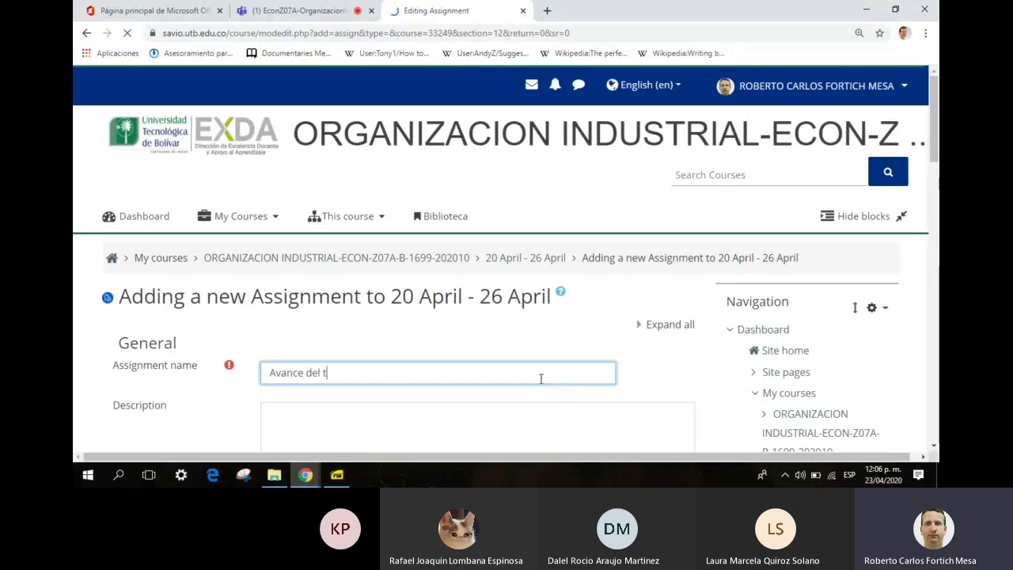
text(rabajo de investigación)
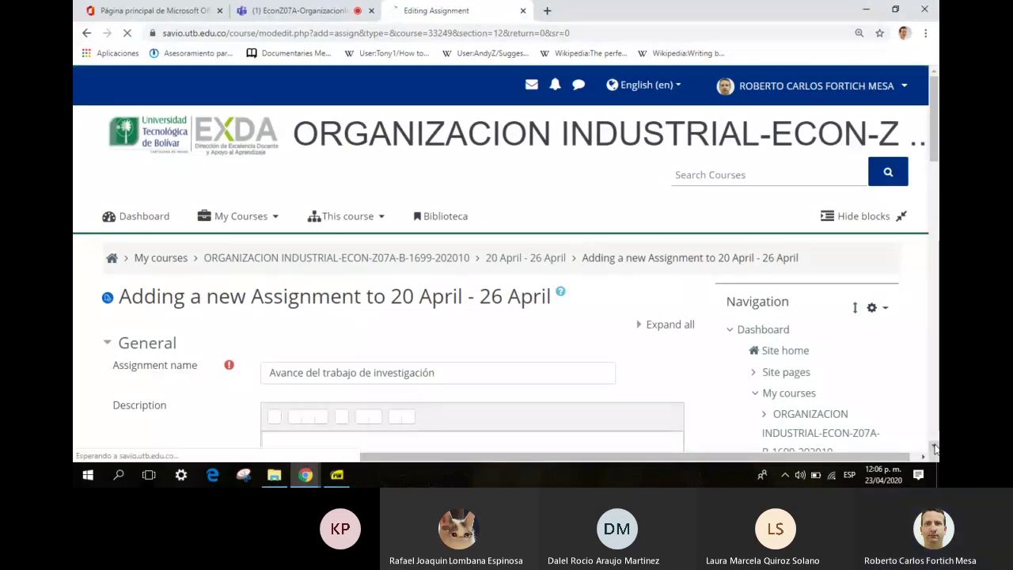
Try to attach the TrabajoInvestigacion PDF from the Econ Z07A folder in File Explorer to the assignment's additional files
click(935, 448)
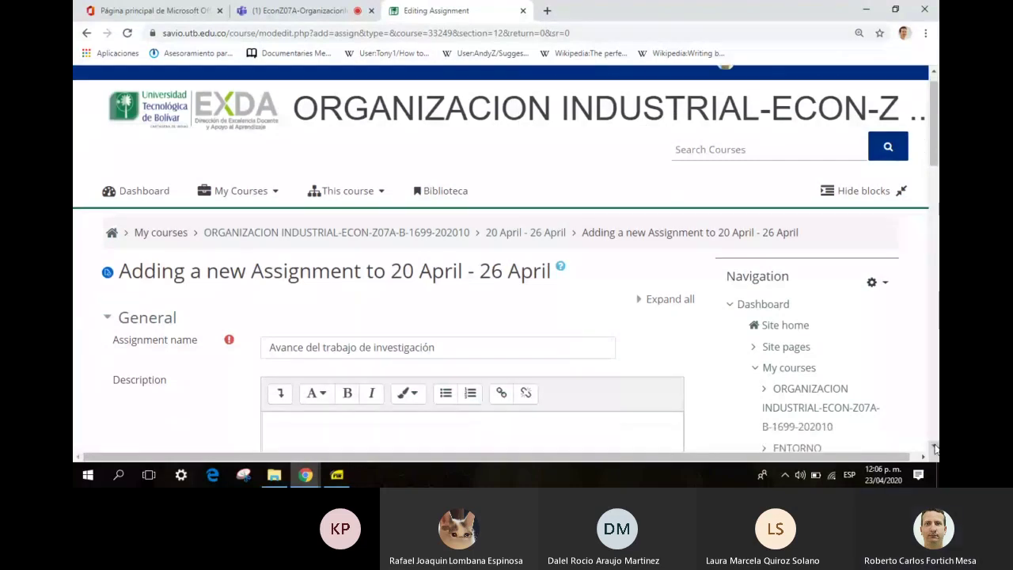
scroll(935, 448, down, 3)
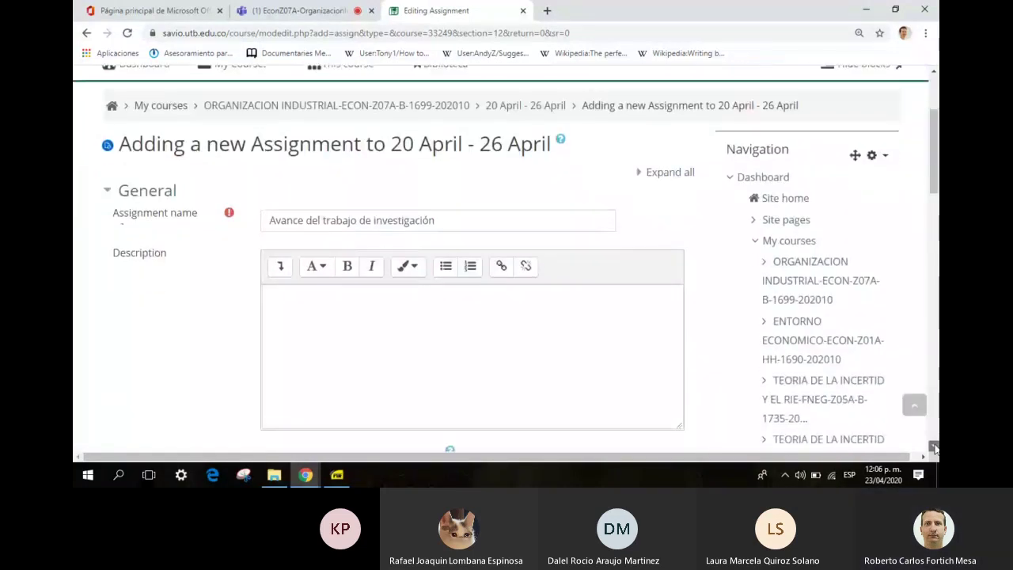
scroll(935, 448, down, 5)
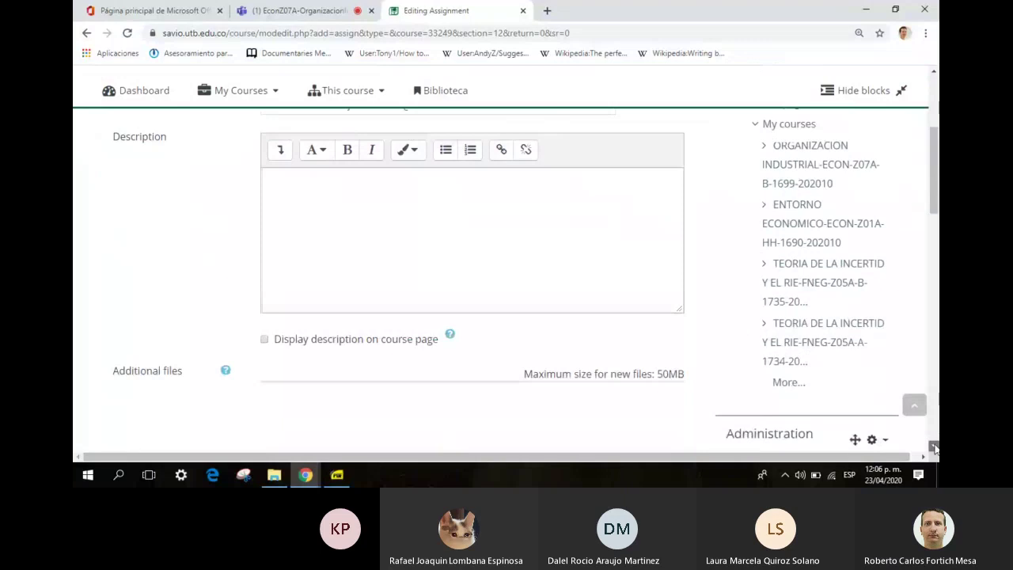
scroll(934, 448, down, 2)
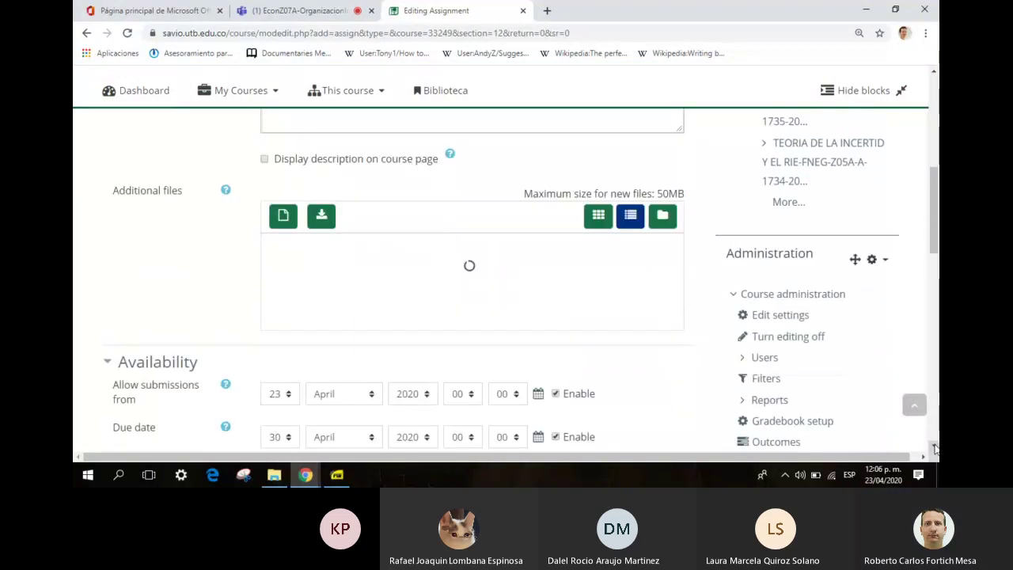
scroll(935, 448, down, 1)
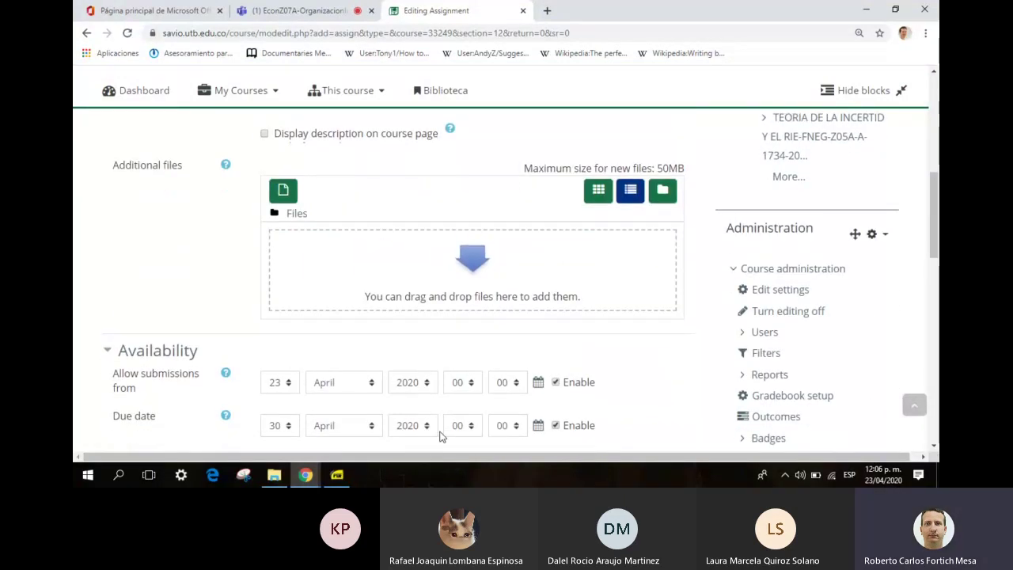
mouse_move(269, 481)
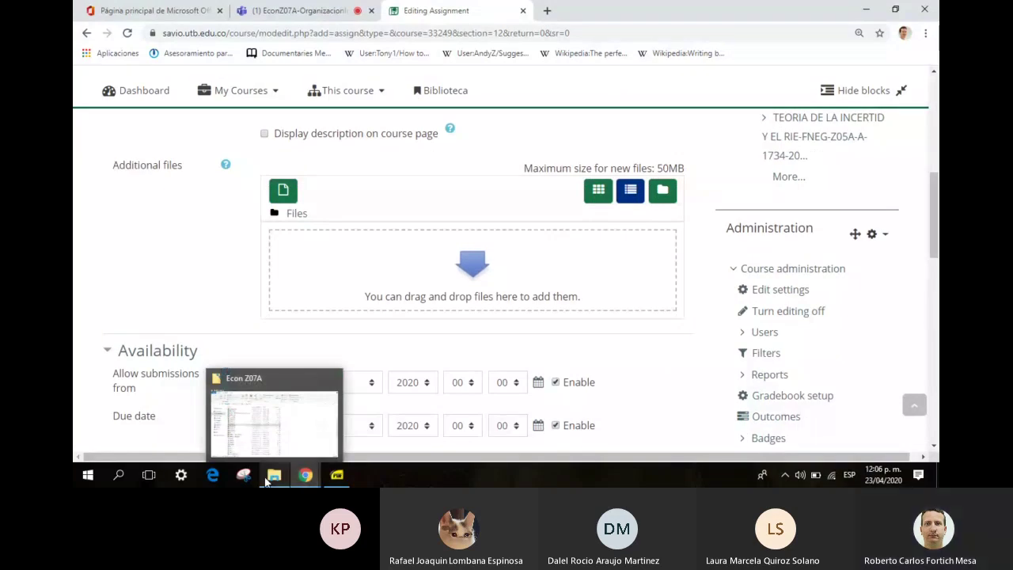
click(269, 477)
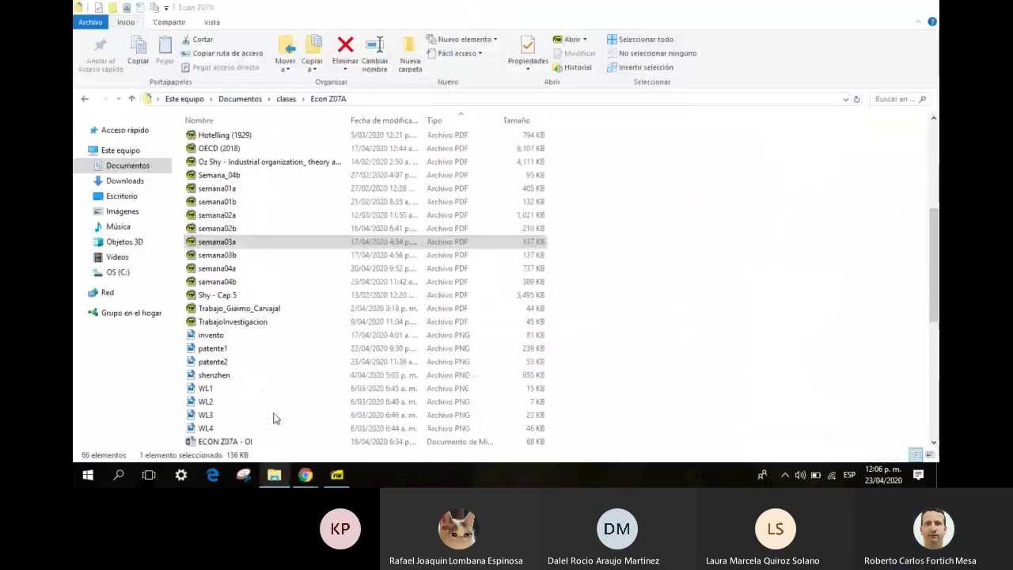
drag(238, 330, 353, 287)
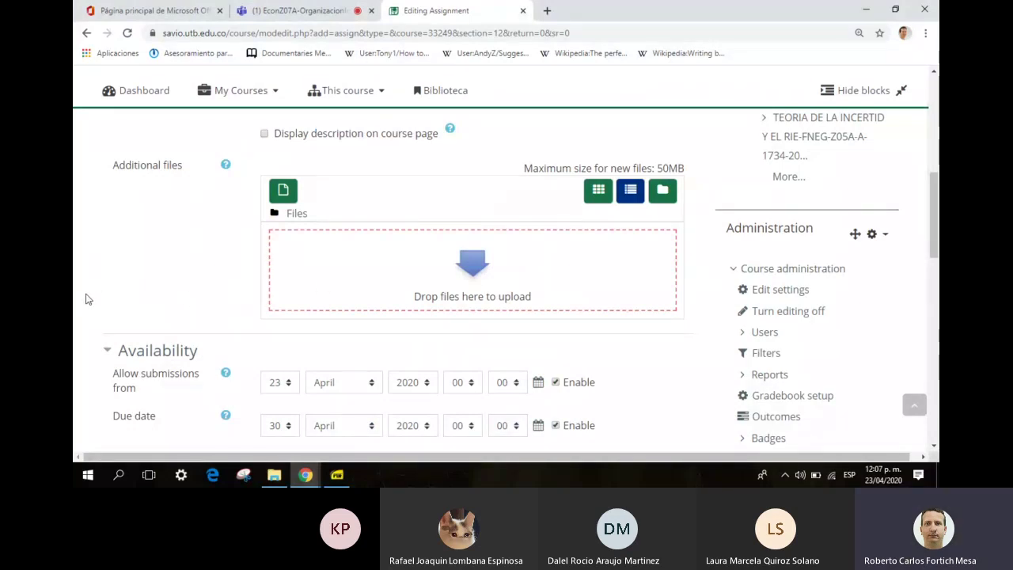
Set the assignment's due date to 24 April 2020 at 09:00 and disable the reminder to grade
scroll(87, 299, down, 3)
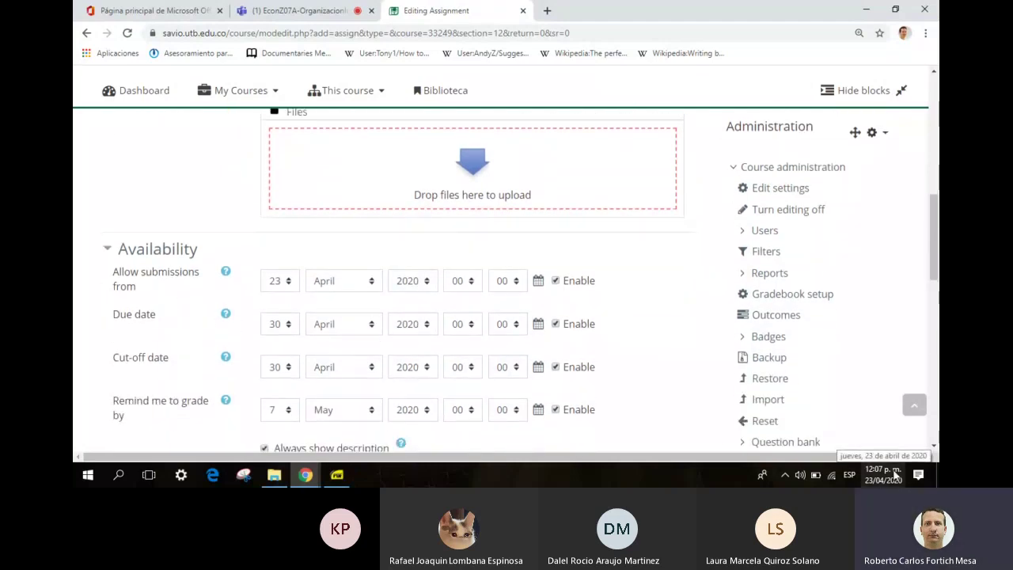
click(283, 329)
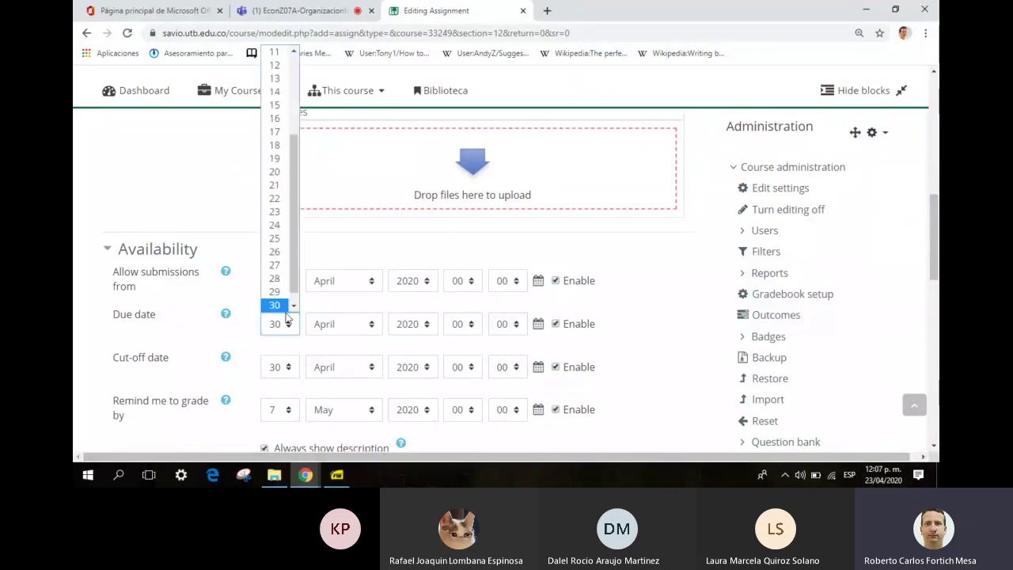
click(276, 227)
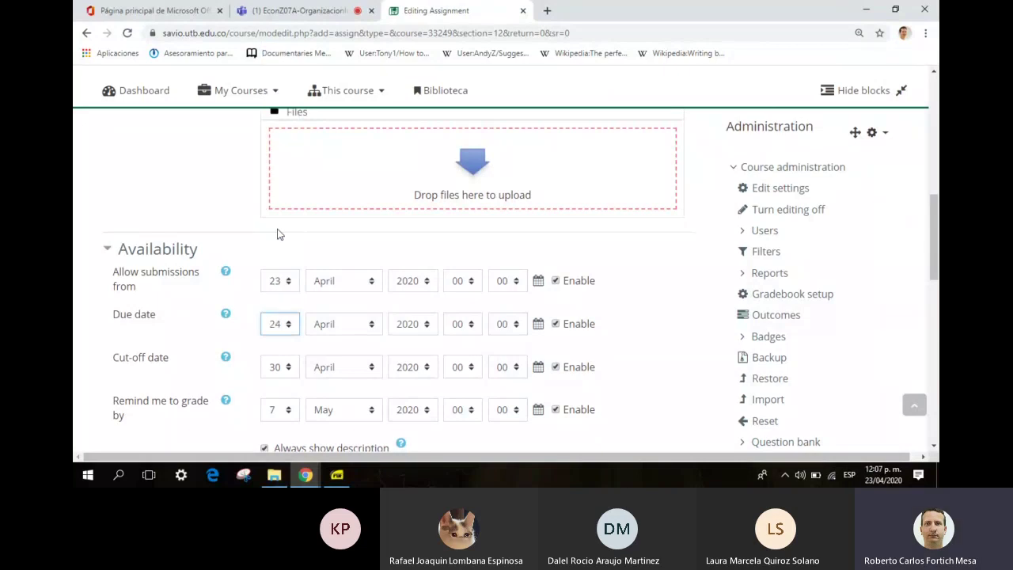
click(470, 325)
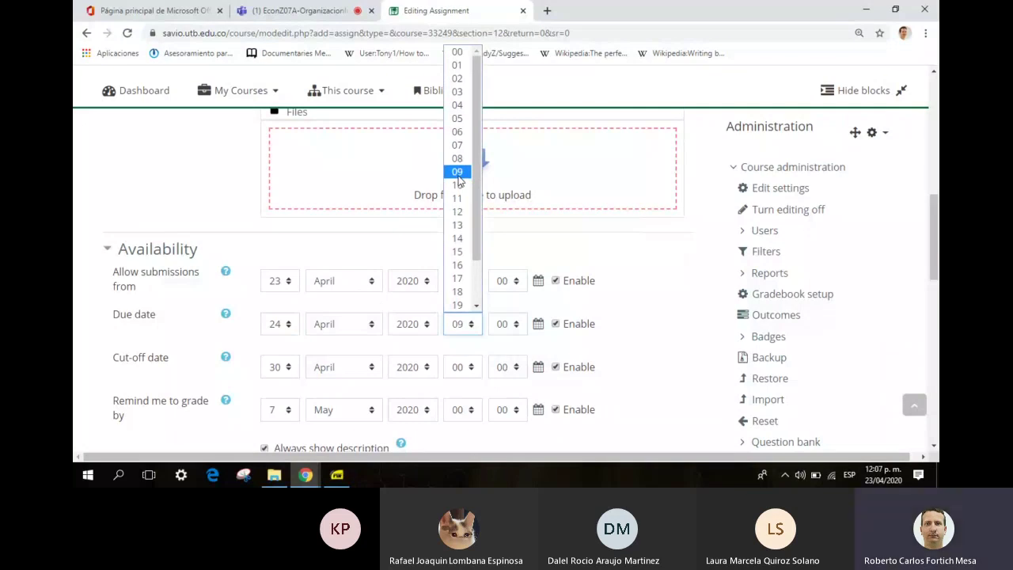
click(457, 172)
click(555, 410)
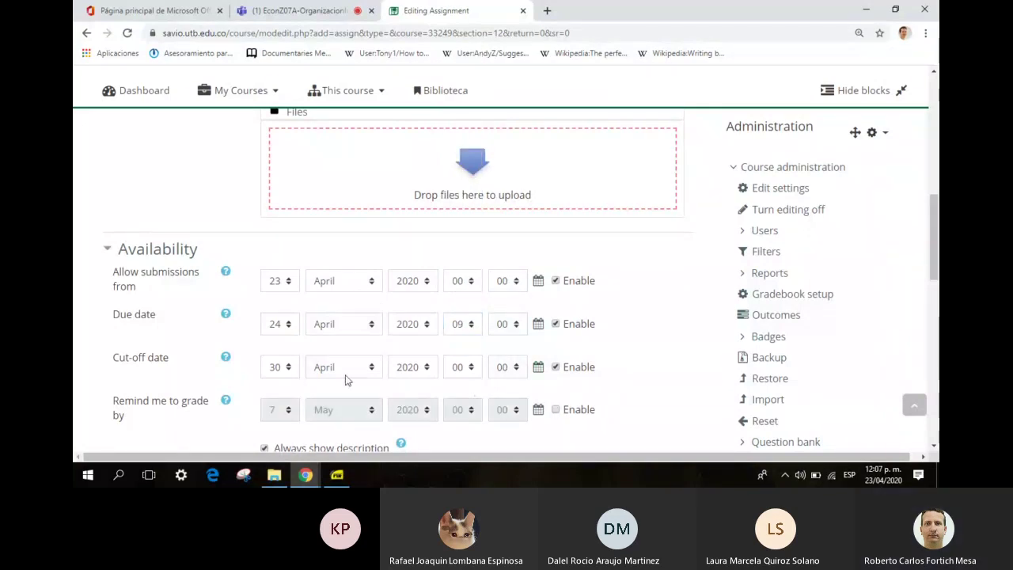
Set the assignment's cut-off date to 24 April 2020 at 09:01
click(279, 367)
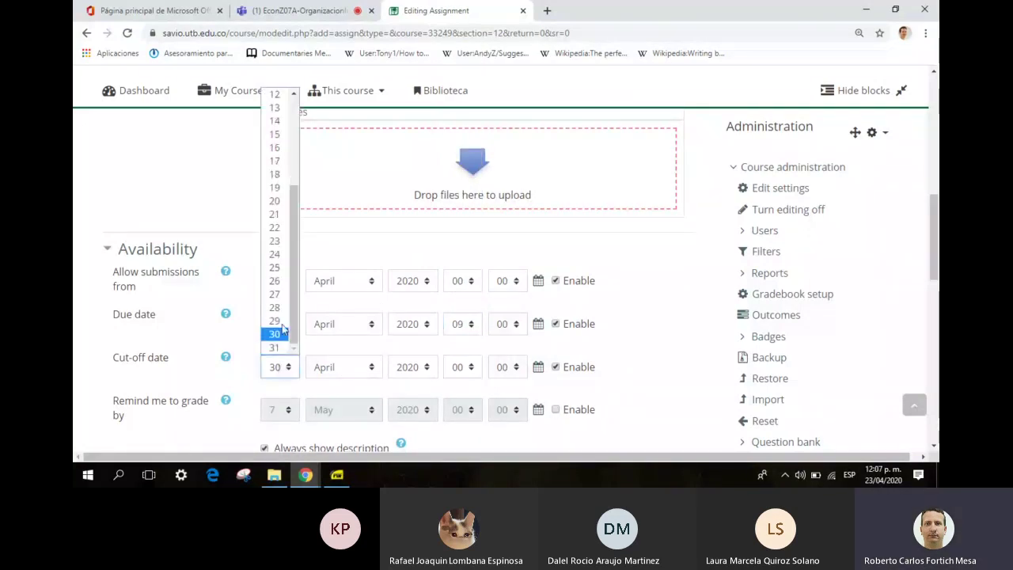
click(278, 254)
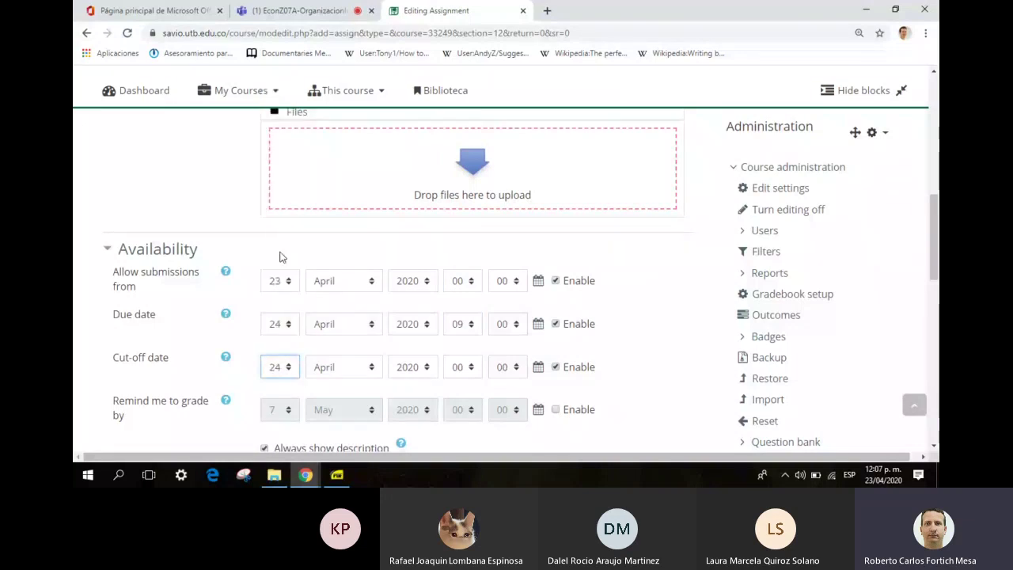
click(468, 373)
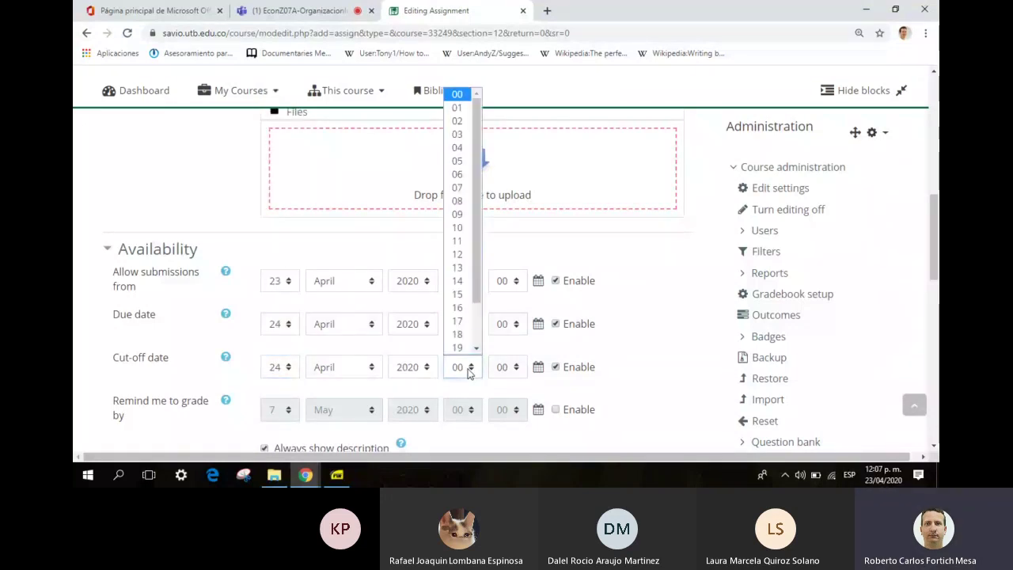
click(464, 220)
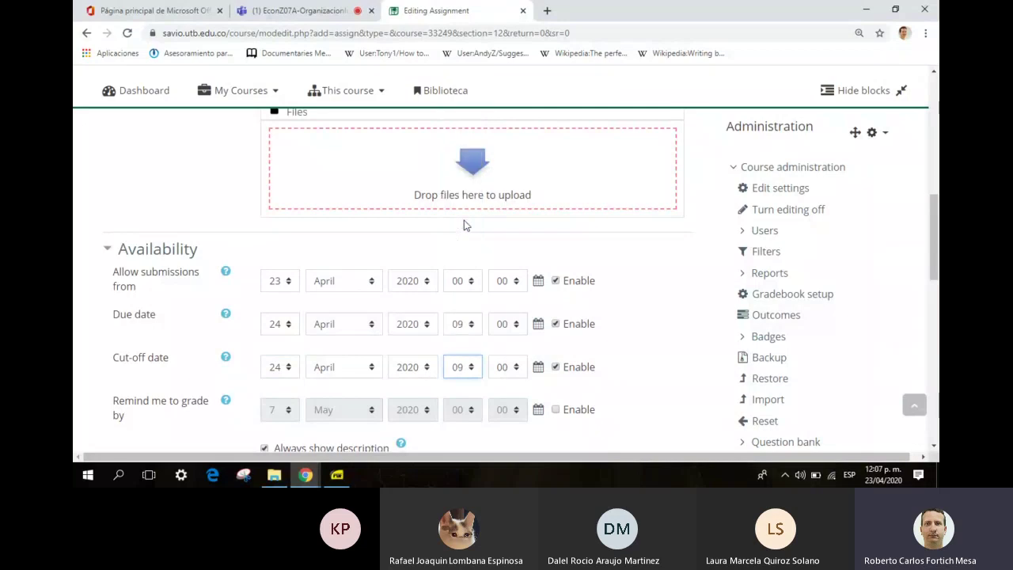
click(512, 367)
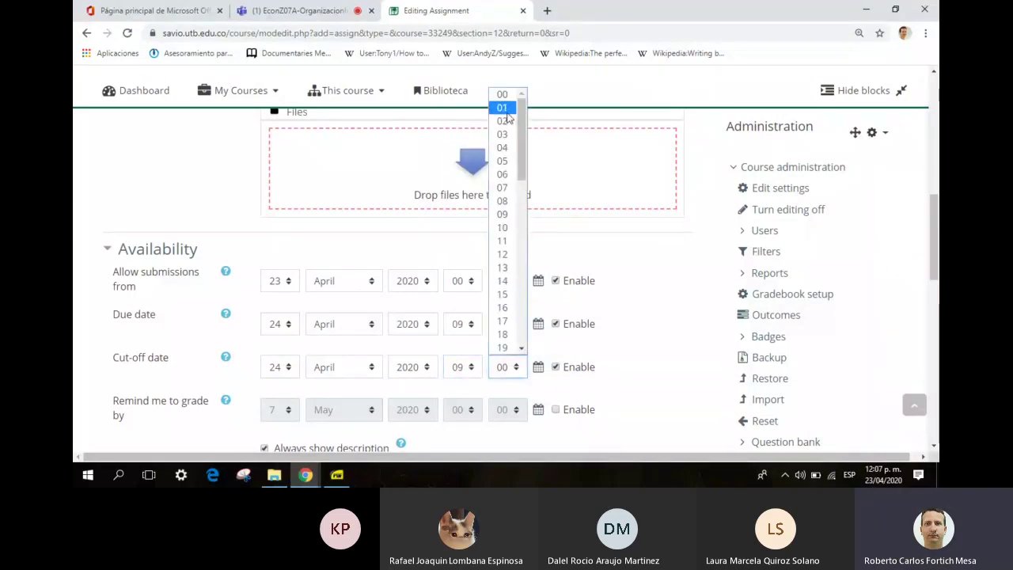
click(507, 117)
click(87, 309)
scroll(87, 308, down, 1)
scroll(87, 309, up, 3)
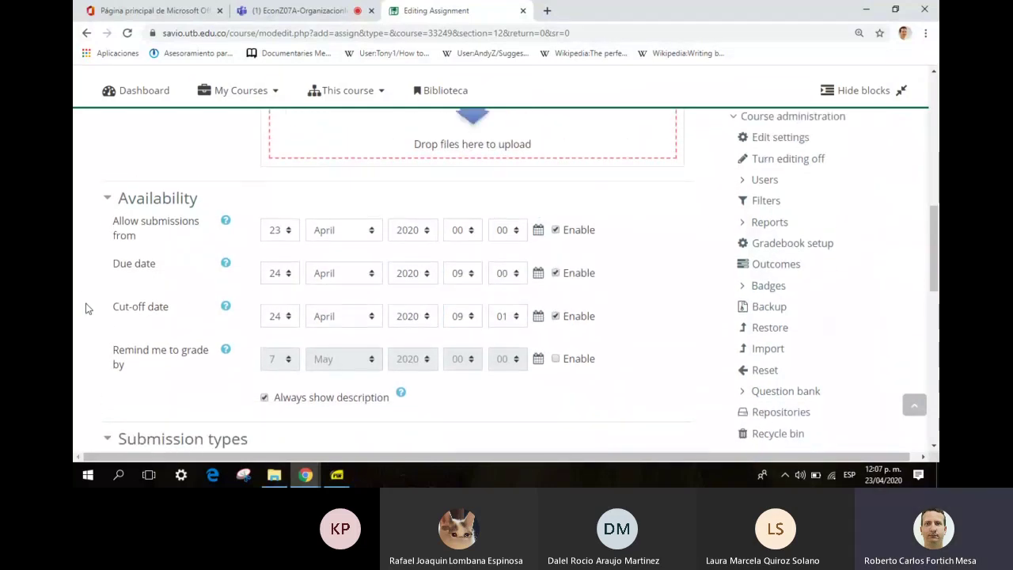
scroll(87, 308, up, 3)
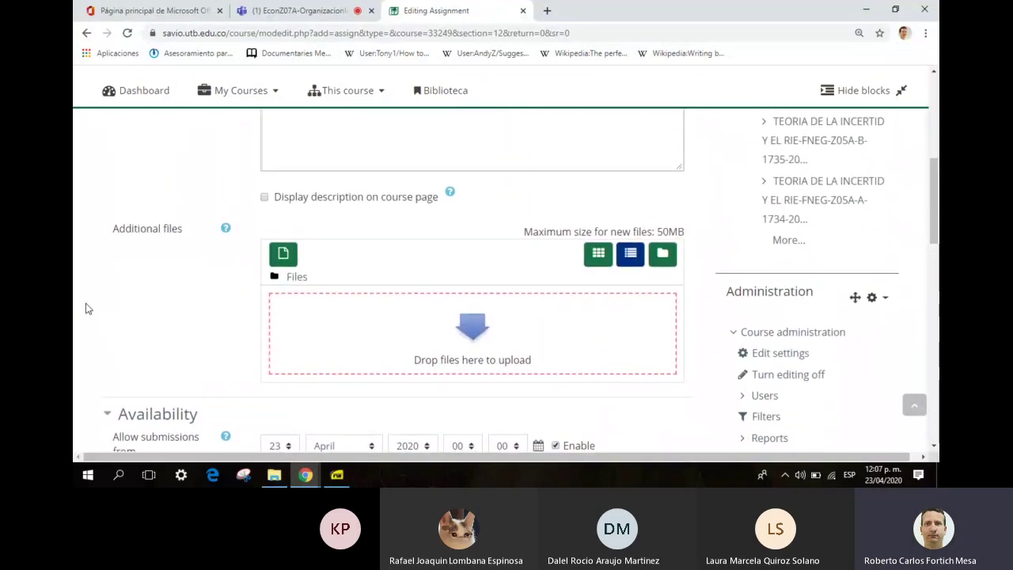
Attach TrabajoInvestigacion.pdf from the Econ Z07A folder in File Explorer to the assignment's additional files
scroll(87, 309, down, 3)
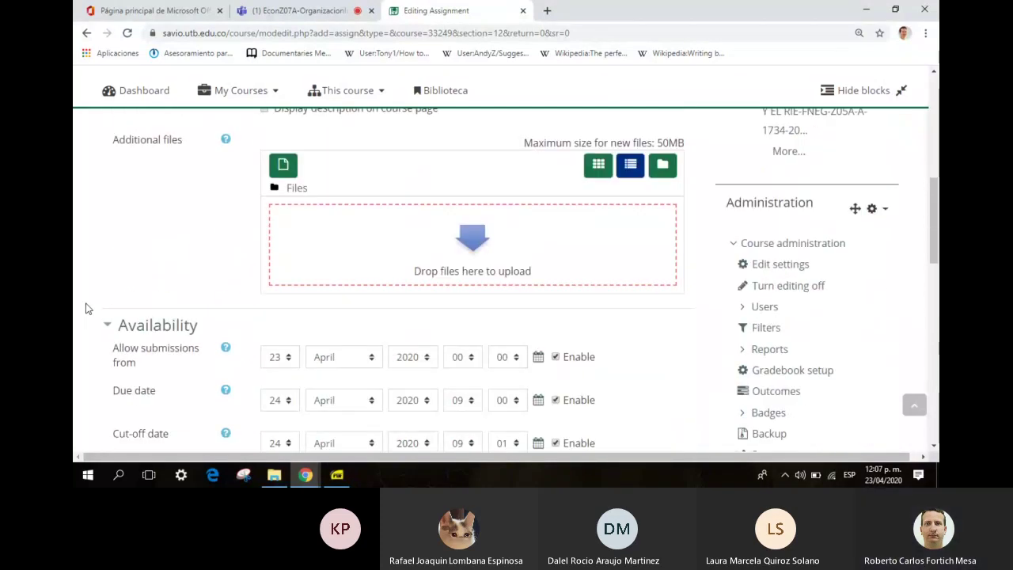
key(alt+Tab)
drag(261, 272, 444, 273)
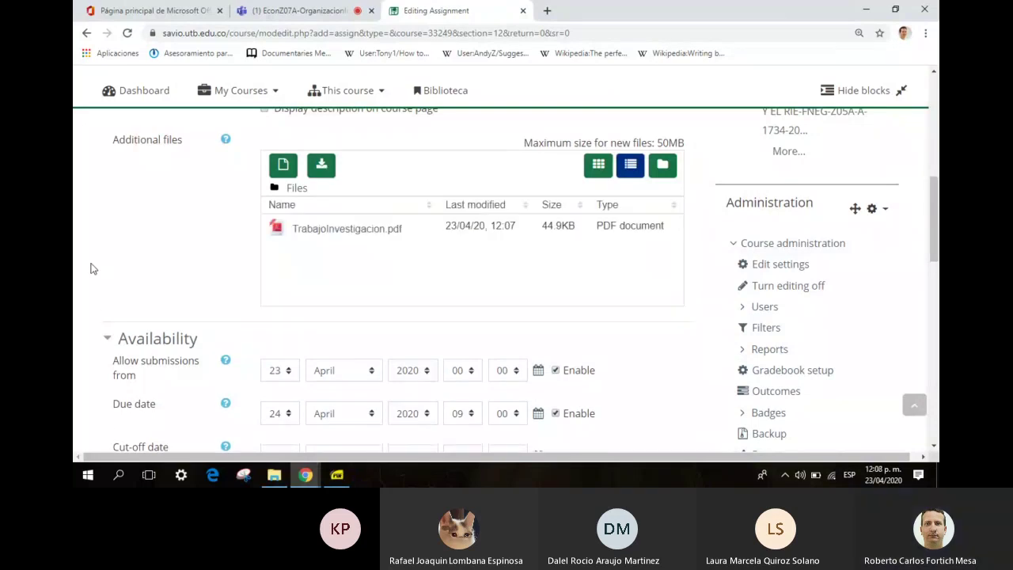
Limit the assignment's file submissions to a maximum of 4 uploaded files and a maximum submission size of 20MB
scroll(90, 269, down, 5)
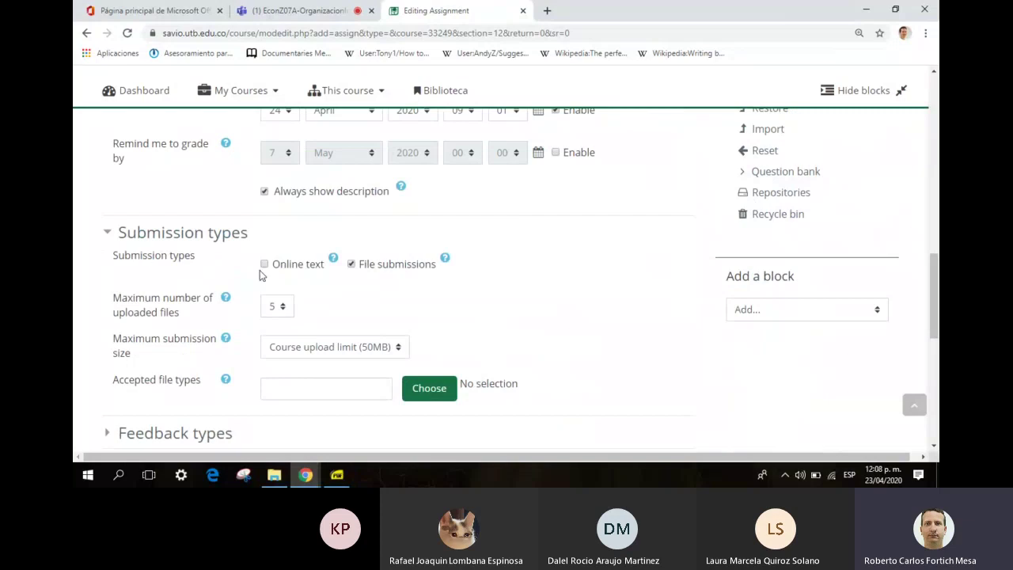
click(284, 308)
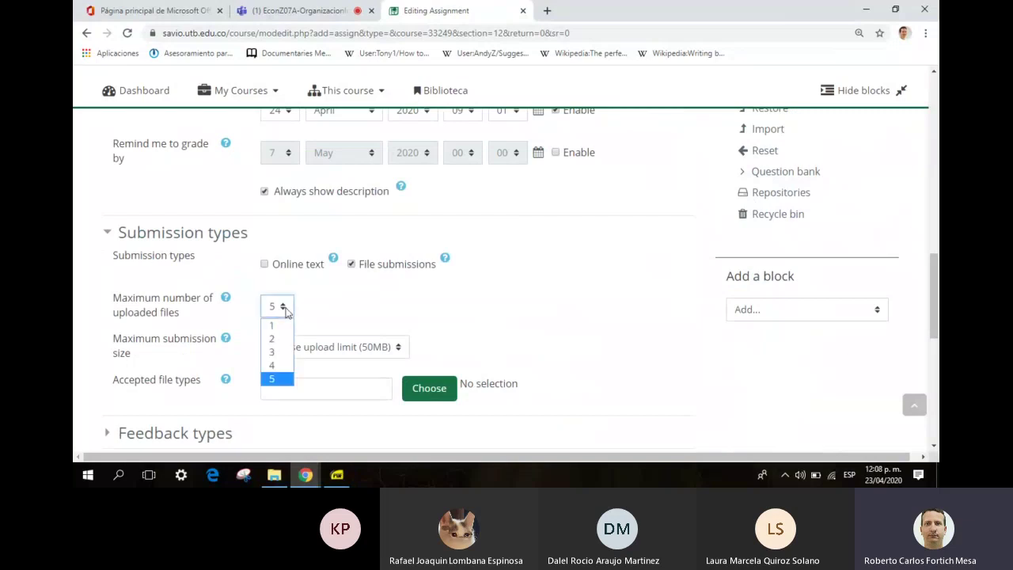
click(277, 368)
click(309, 350)
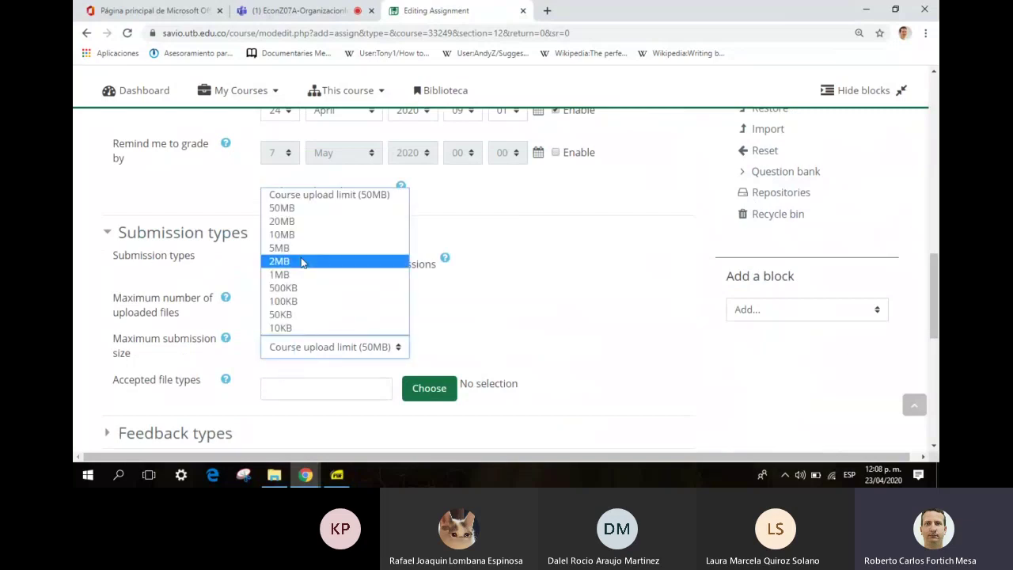
click(301, 221)
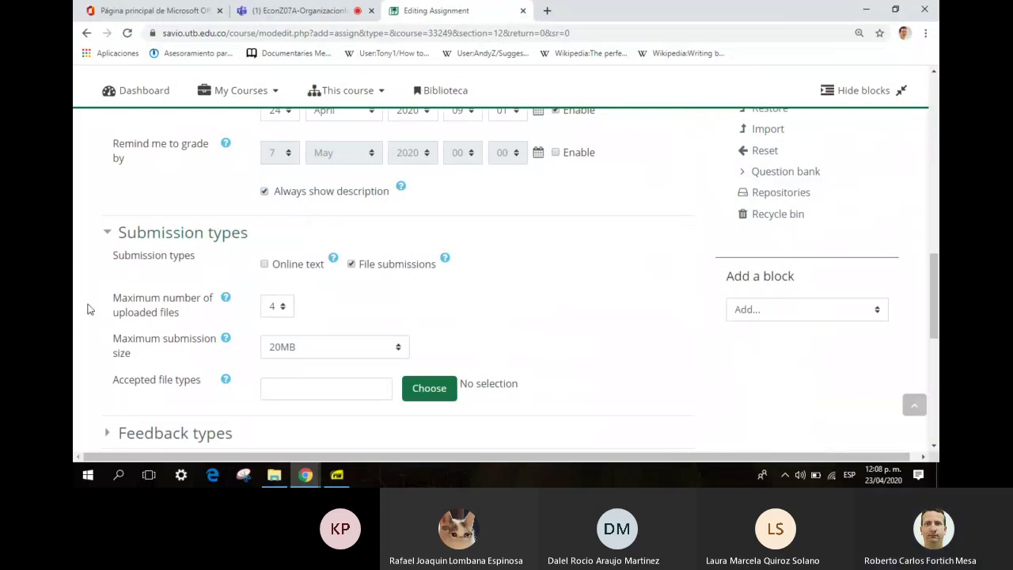
click(88, 309)
Save the assignment and return to the course
scroll(88, 309, down, 1)
scroll(143, 310, down, 3)
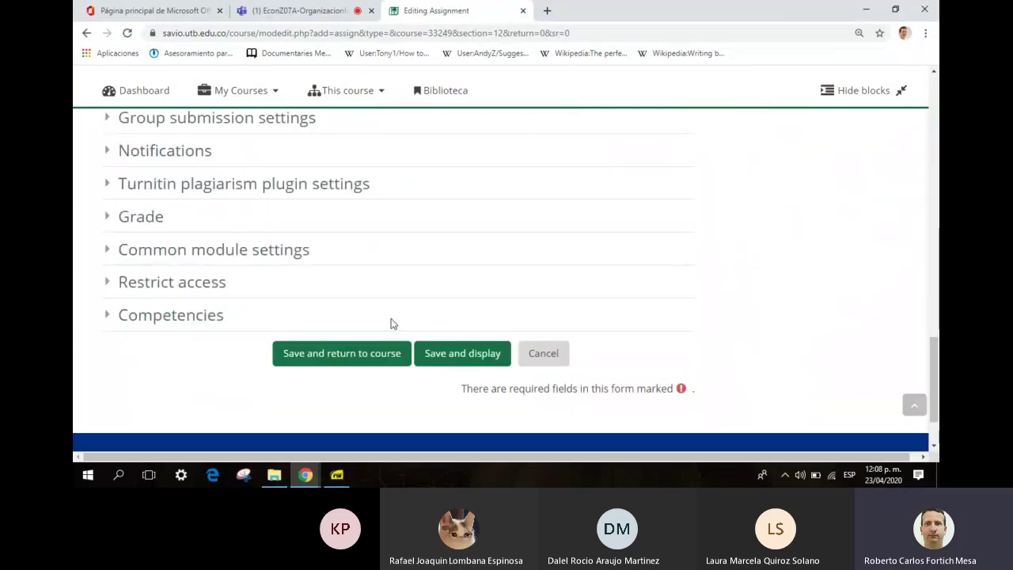
click(368, 361)
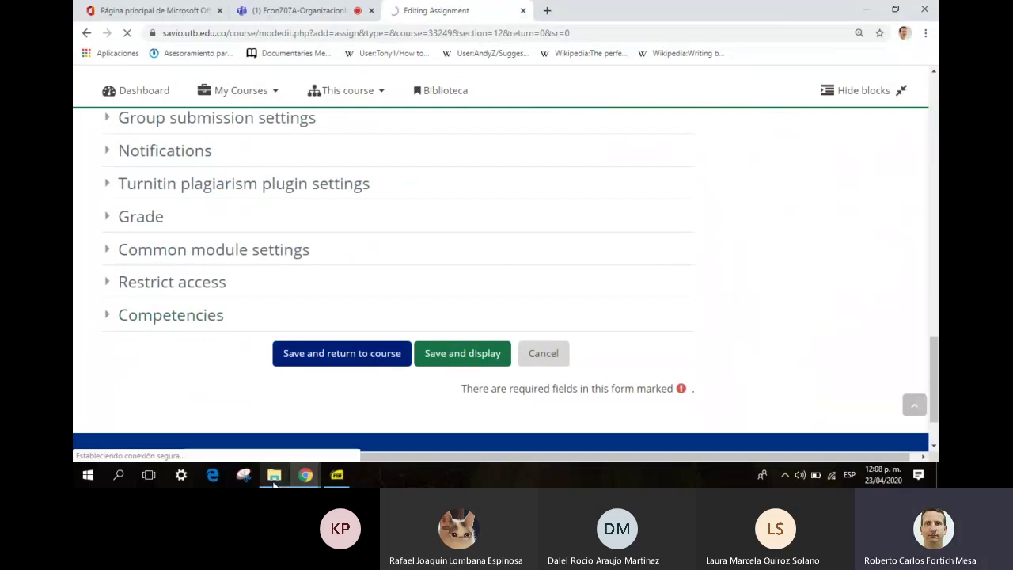
Switch to the Econ Z07A folder in File Explorer and open the semana04a PDF
mouse_move(274, 482)
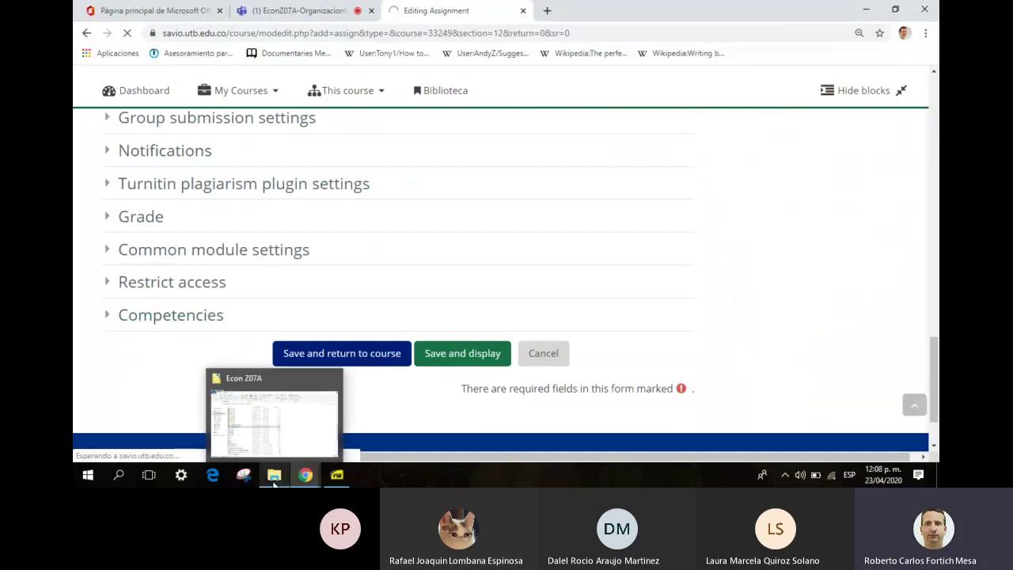
click(274, 477)
click(236, 195)
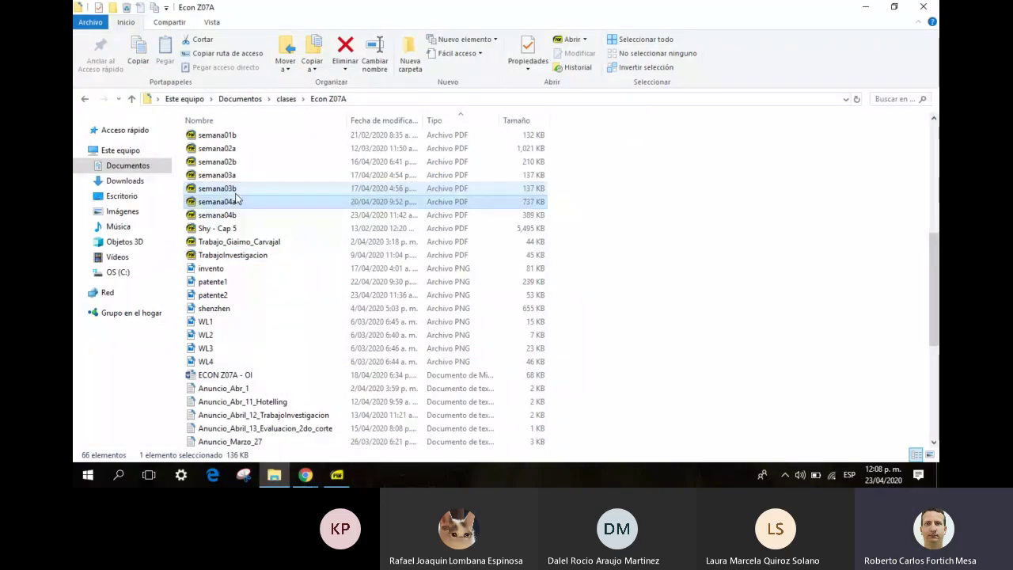
key(alt+Tab)
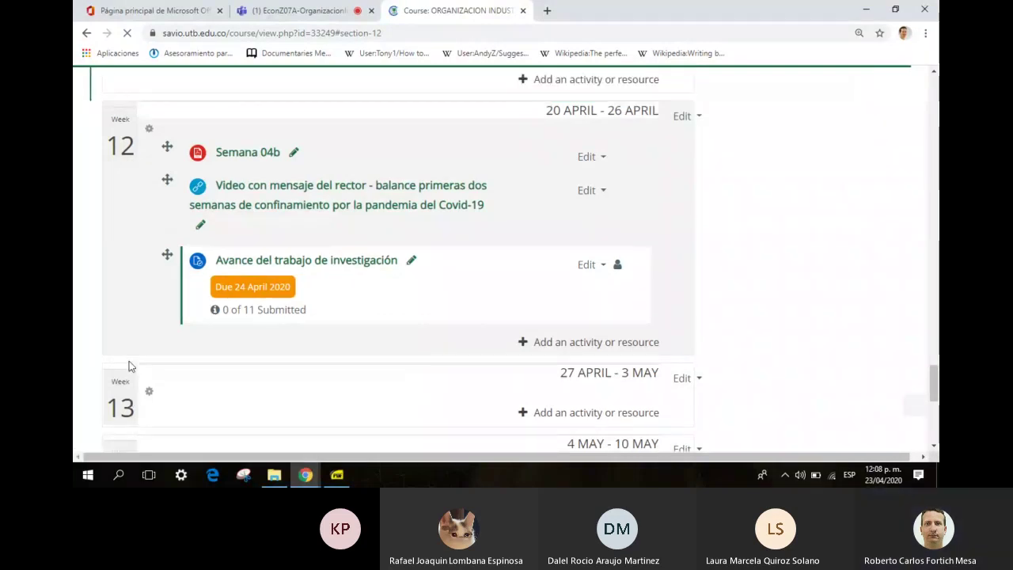
key(alt+Tab)
key(Up)
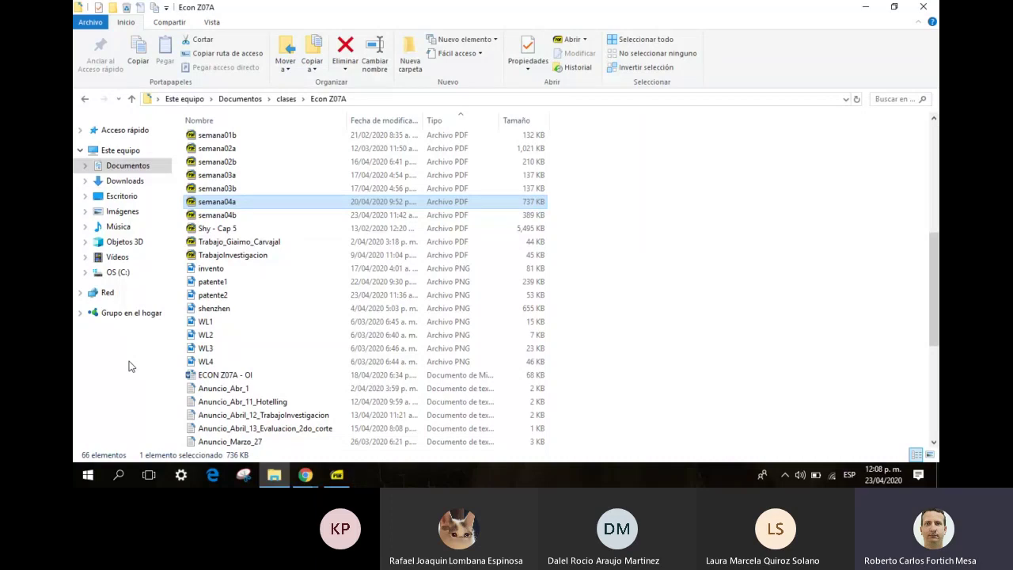
key(Return)
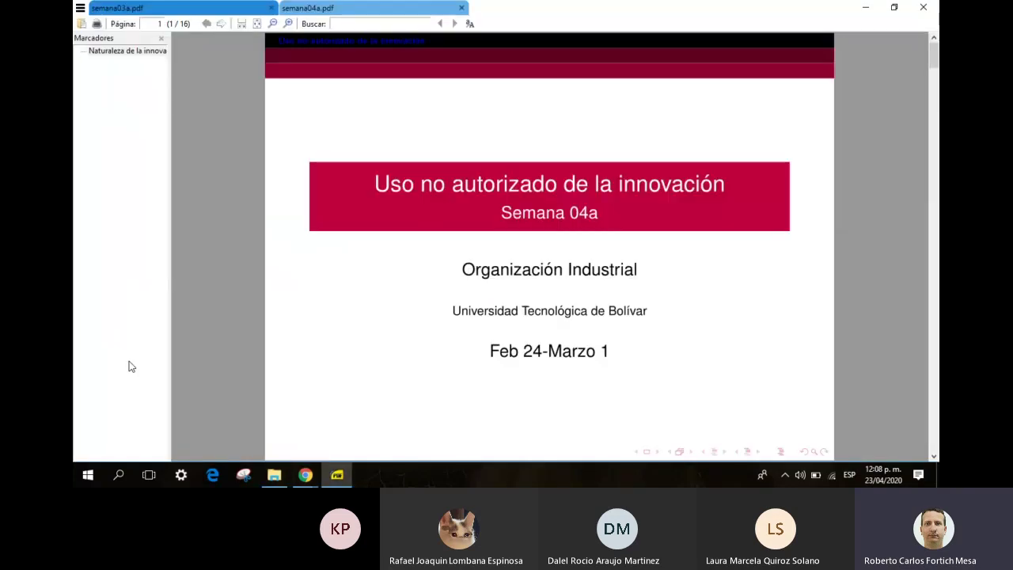
Look through the semana04a slides up to the last page and close the document
key(Page_Down)
key(Page_Down)
key(Page_Down)
key(Page_Down)
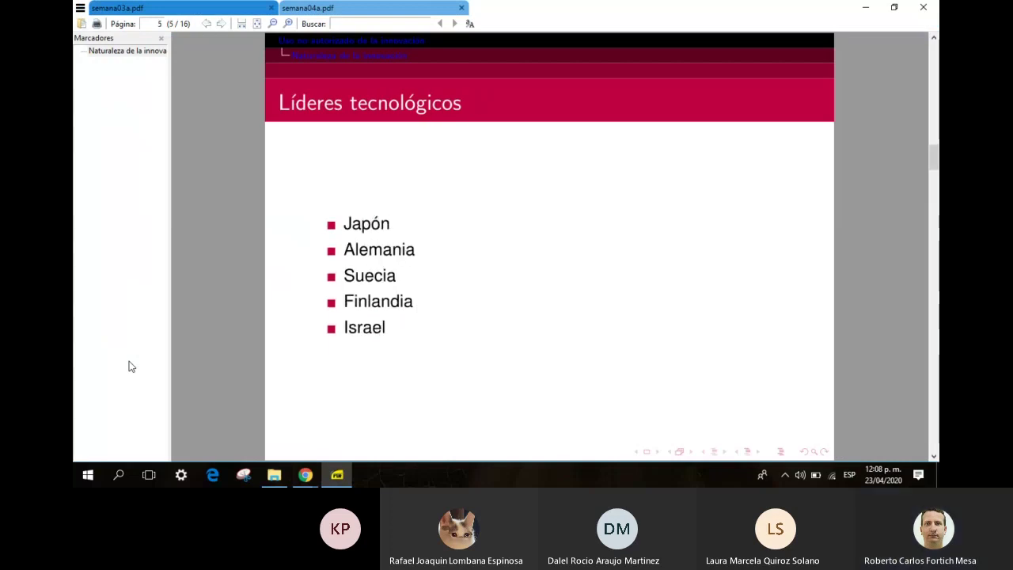
key(Page_Down)
key(Page_Down)
key(Page_Down)
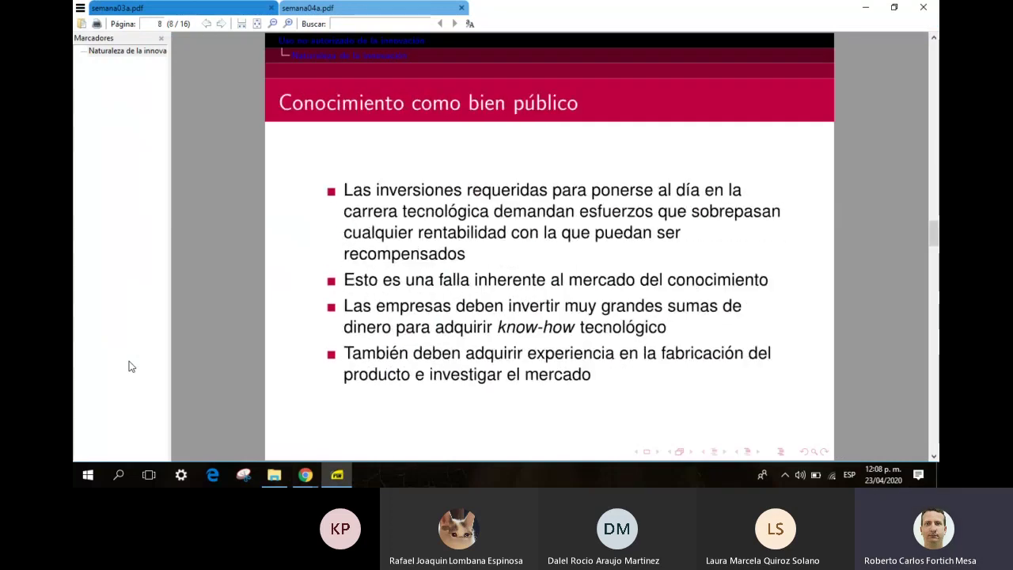
key(End)
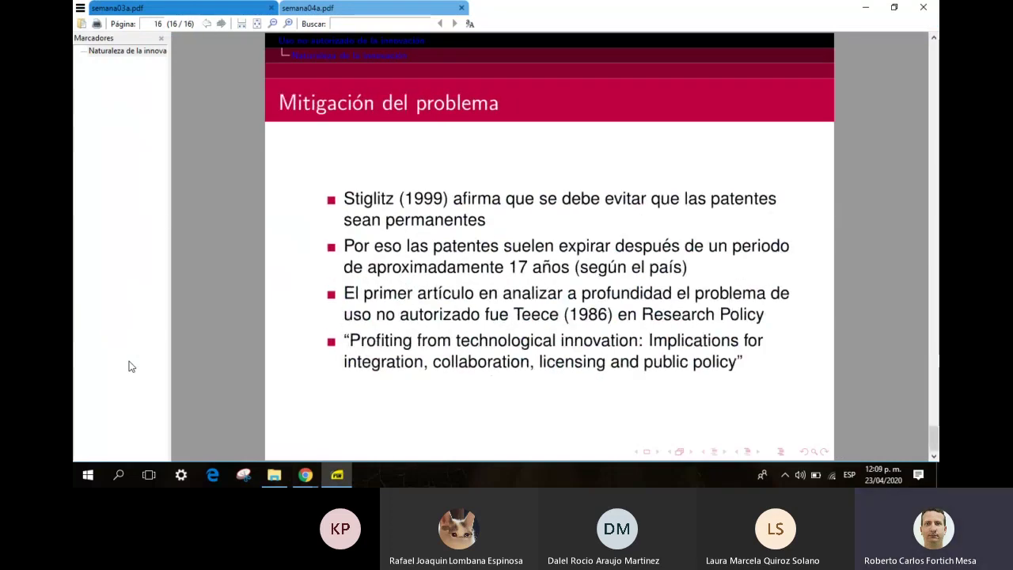
click(459, 9)
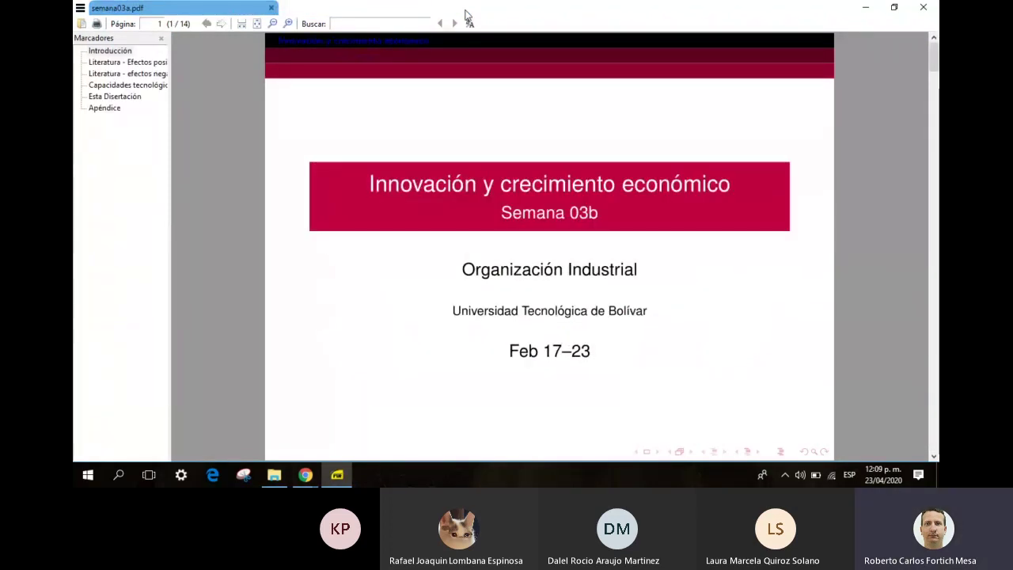
Switch to the course page in Chrome, view the Semana 04b file of the 20 April - 26 April week in a new tab, and close it
key(alt+Tab)
key(alt+Tab)
key(alt+Tab)
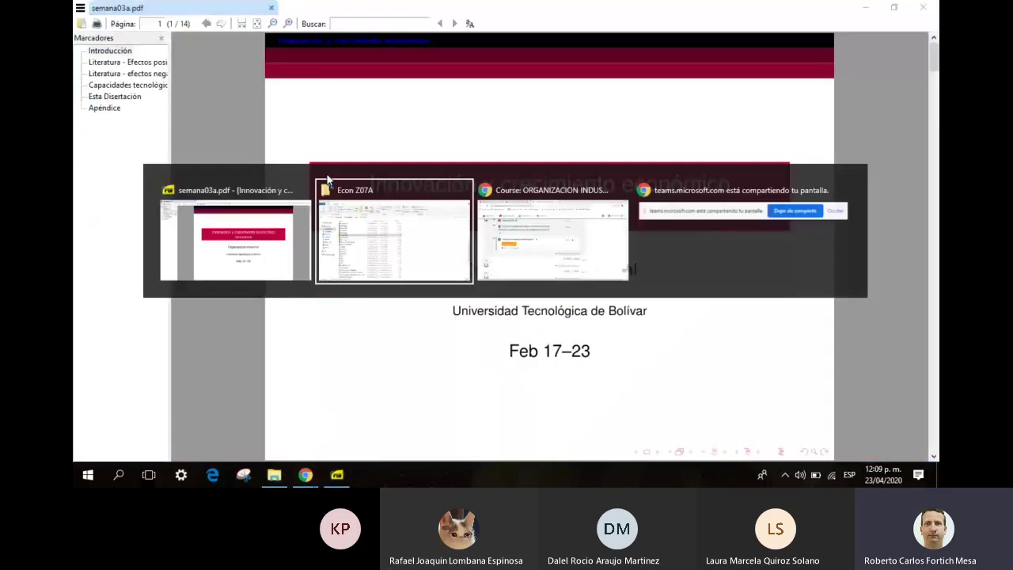
key(alt+Tab)
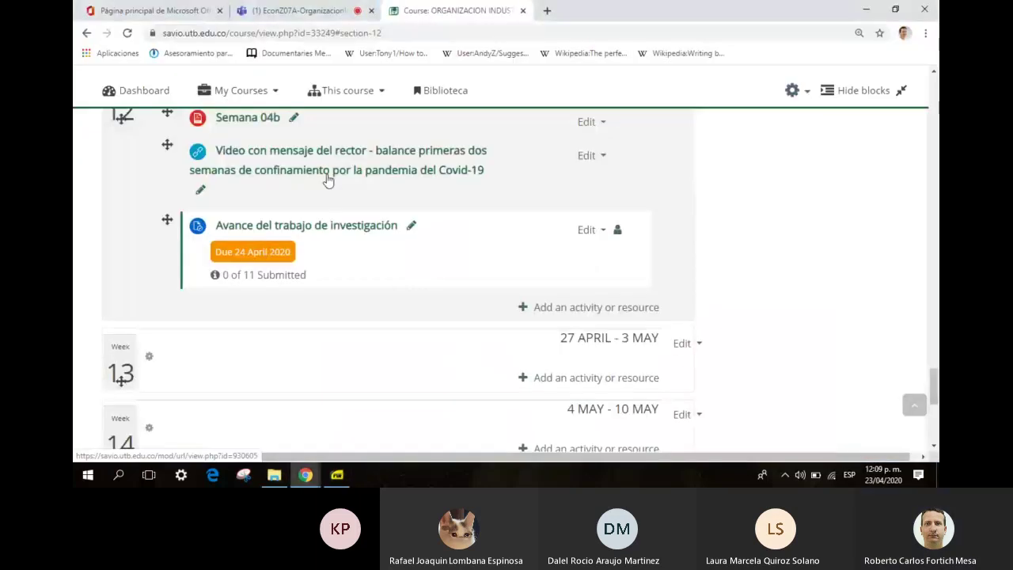
right_click(265, 122)
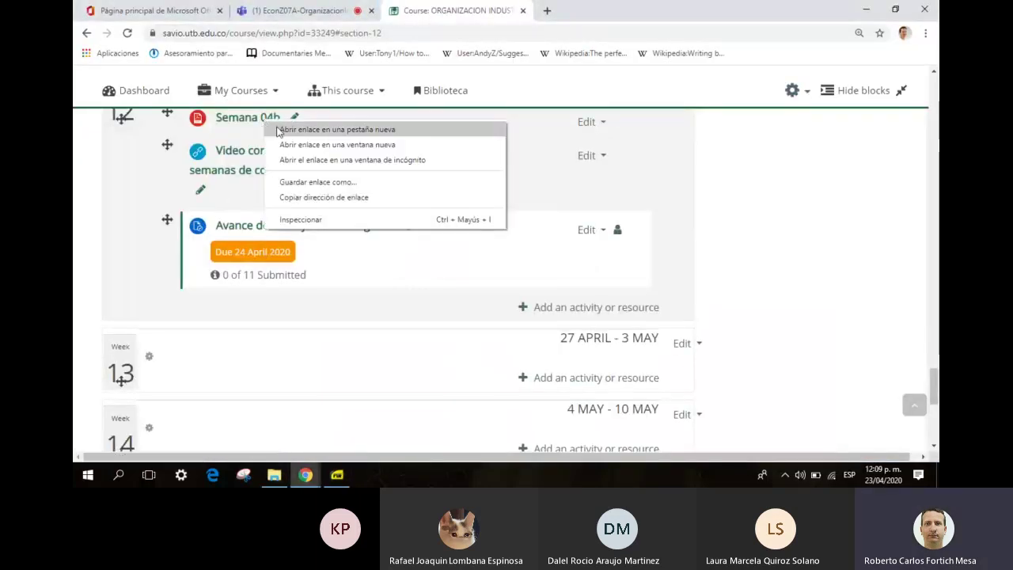
click(283, 129)
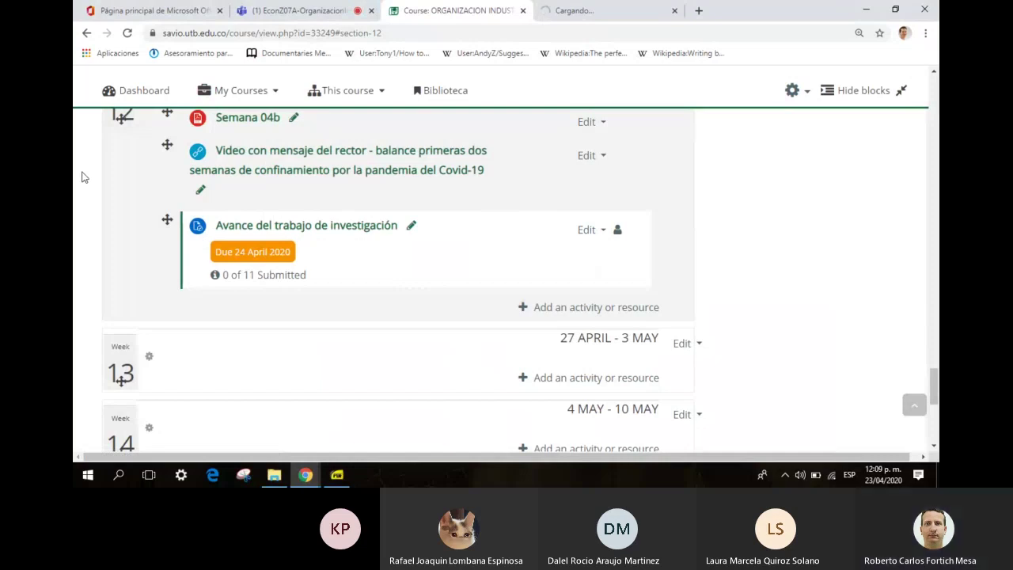
scroll(82, 177, up, 1)
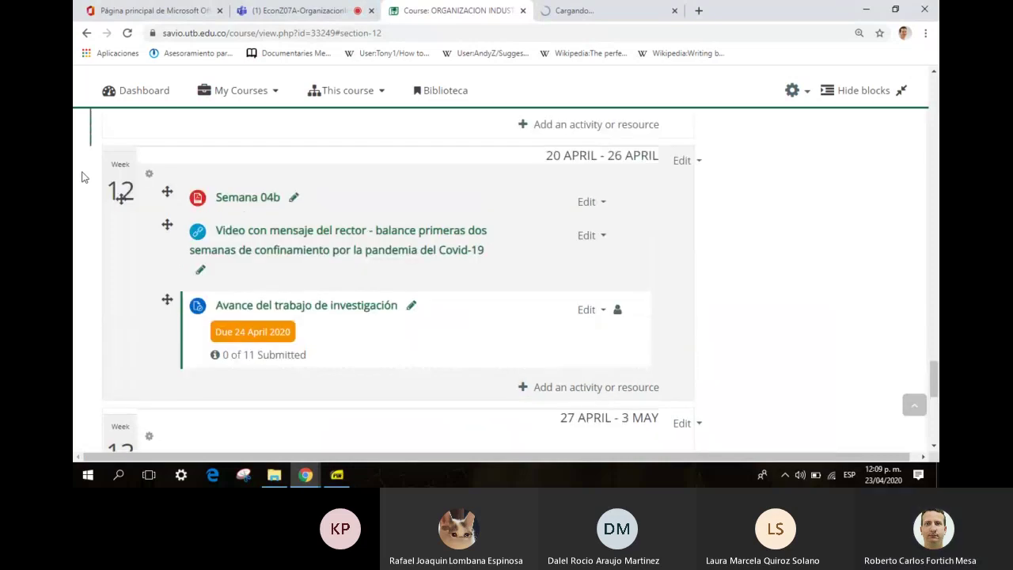
scroll(82, 176, up, 1)
scroll(82, 177, up, 3)
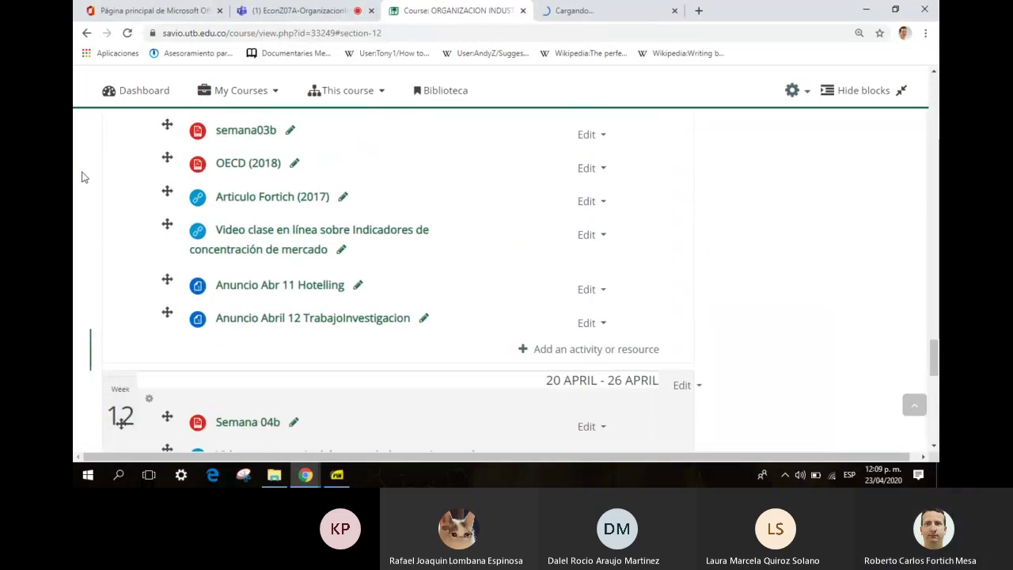
scroll(82, 176, up, 1)
scroll(83, 176, down, 3)
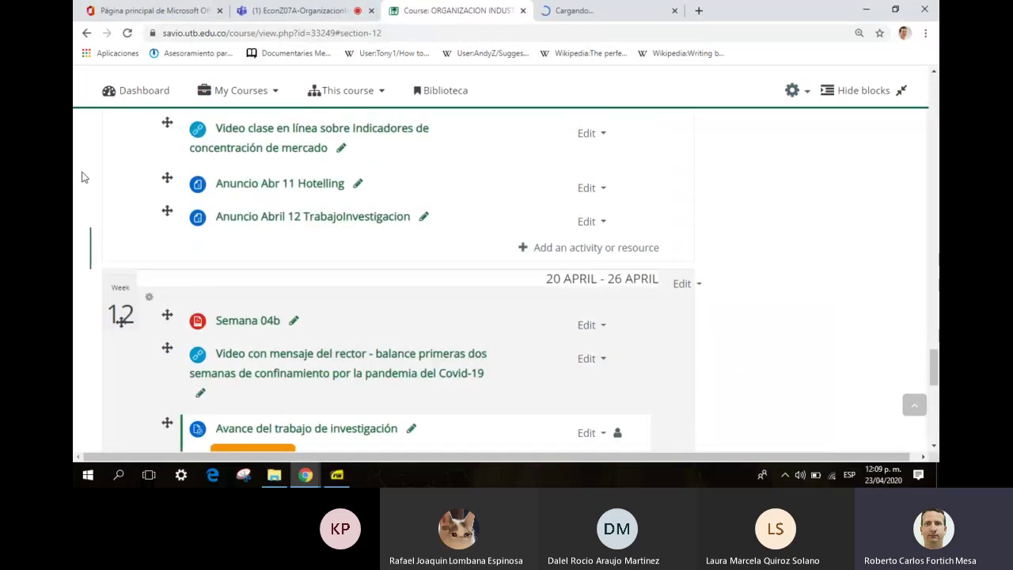
click(611, 7)
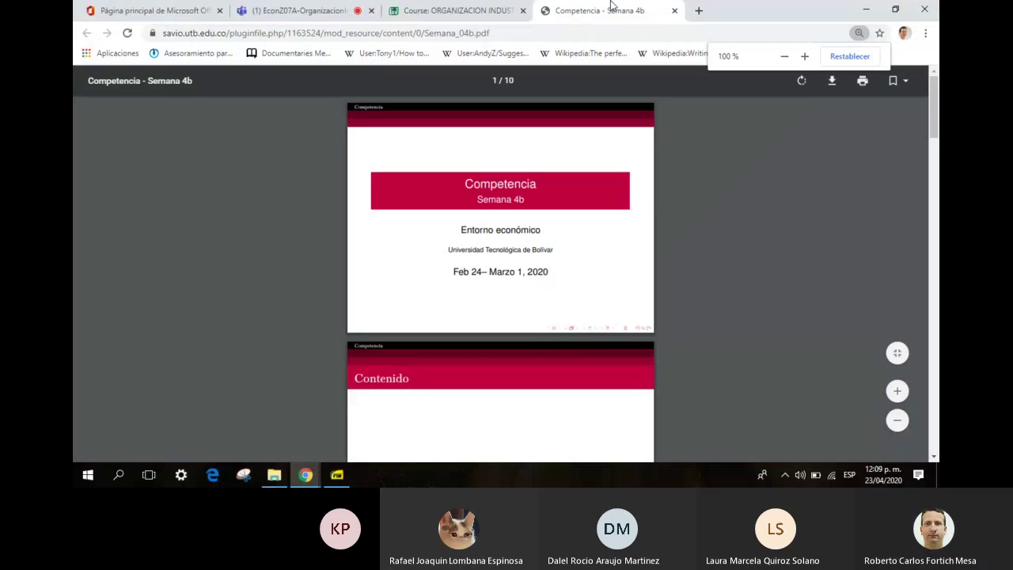
click(675, 12)
Delete the Semana 04b file from the 20 April - 26 April week of the course
key(alt+Tab)
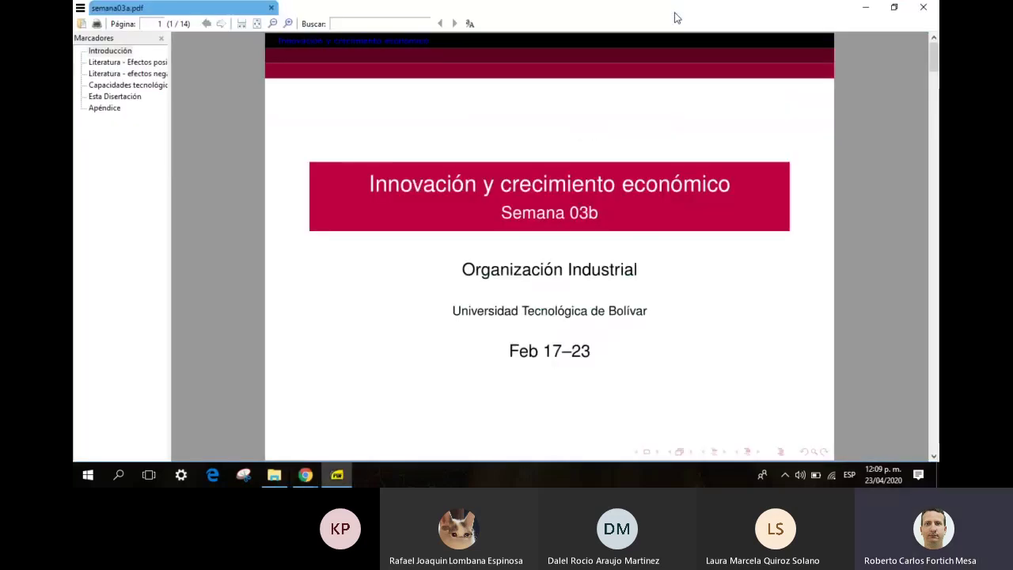
key(alt+Tab)
click(592, 326)
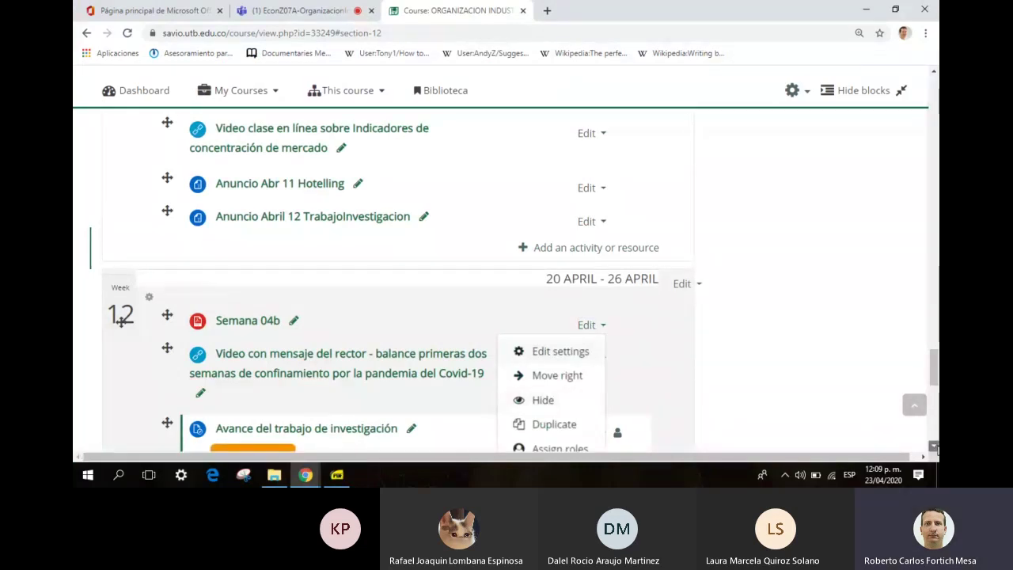
click(934, 448)
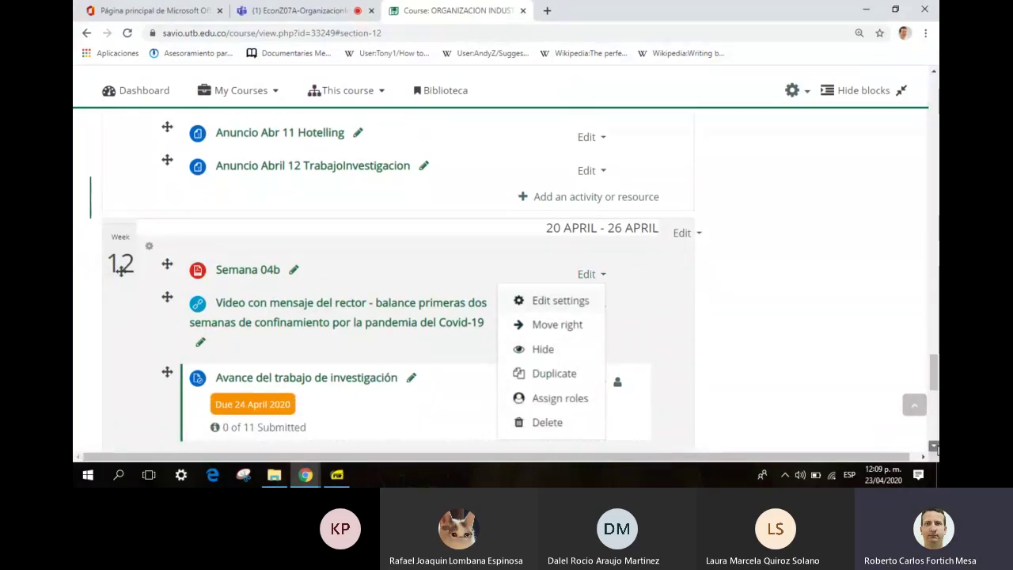
click(558, 425)
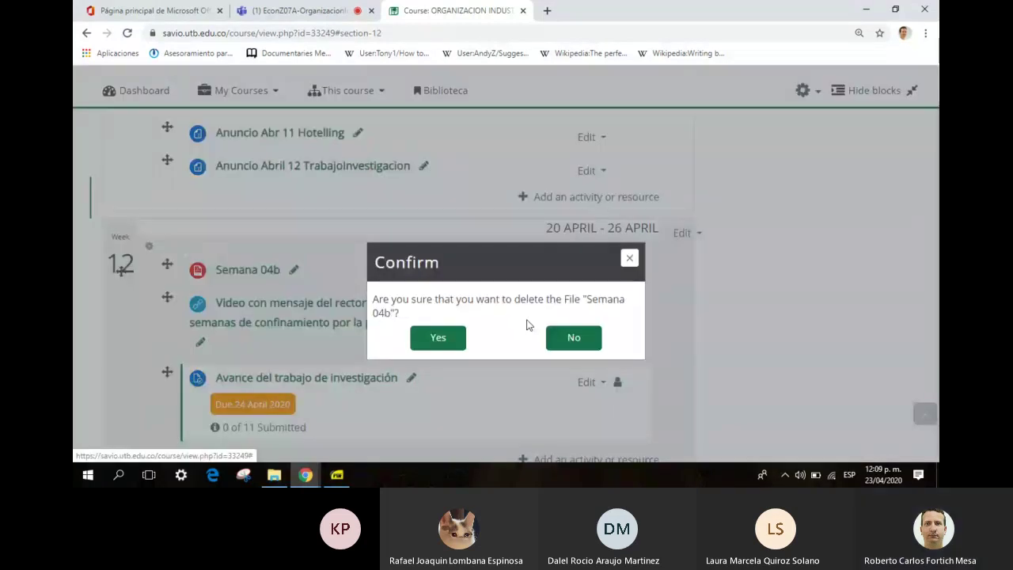
click(450, 341)
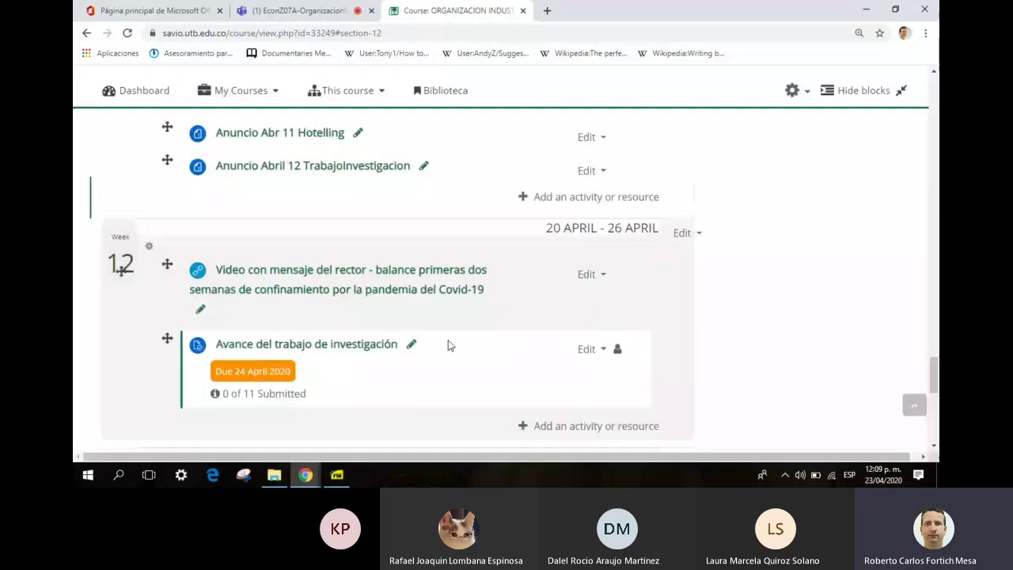
Upload the semana04a and semana04b PDFs together from the Econ Z07A folder in File Explorer to the 20 April - 26 April week
key(alt+Tab)
key(alt+Tab)
key(alt+Tab)
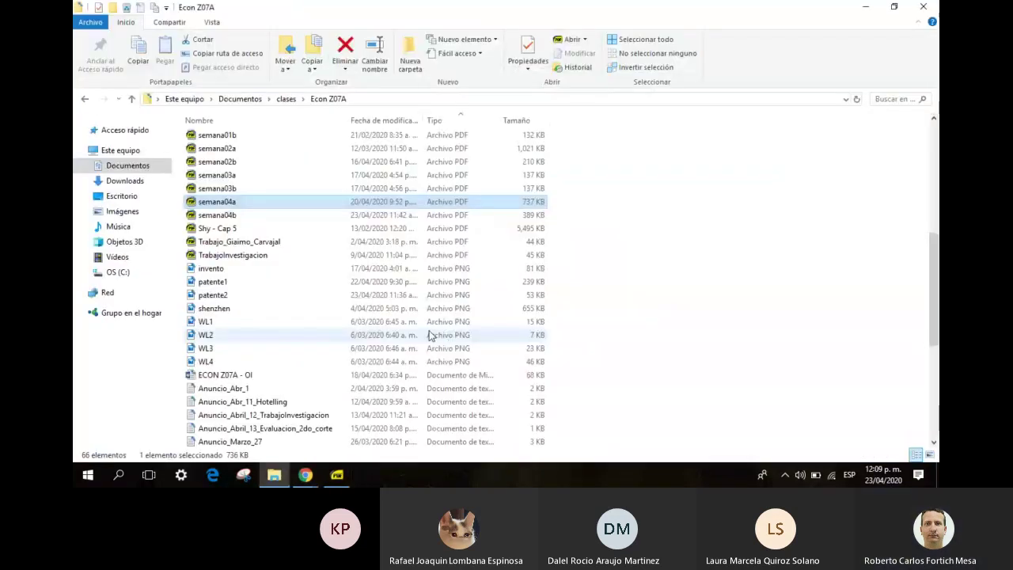
key(shift+Down)
drag(254, 209, 284, 411)
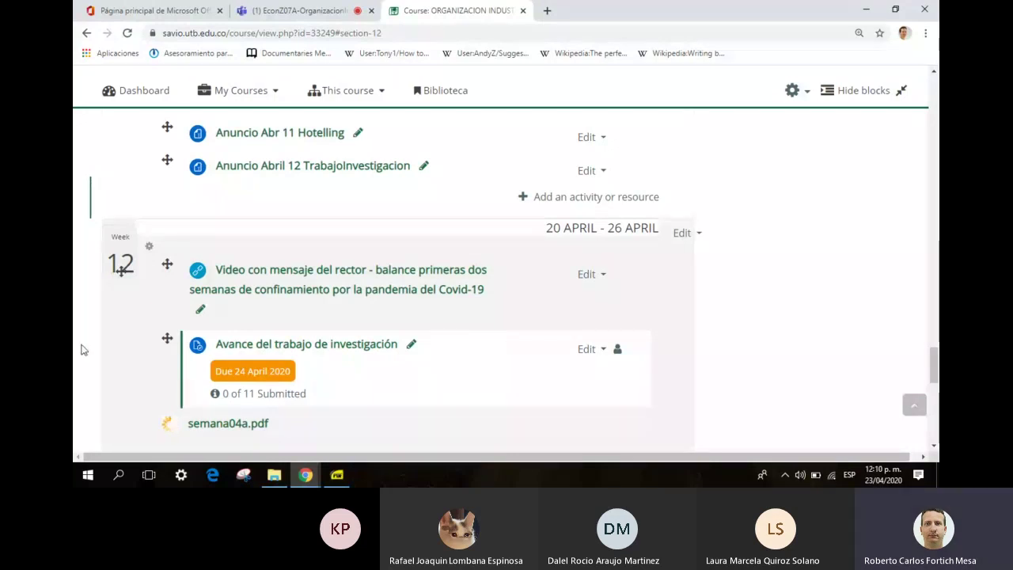
scroll(81, 349, down, 2)
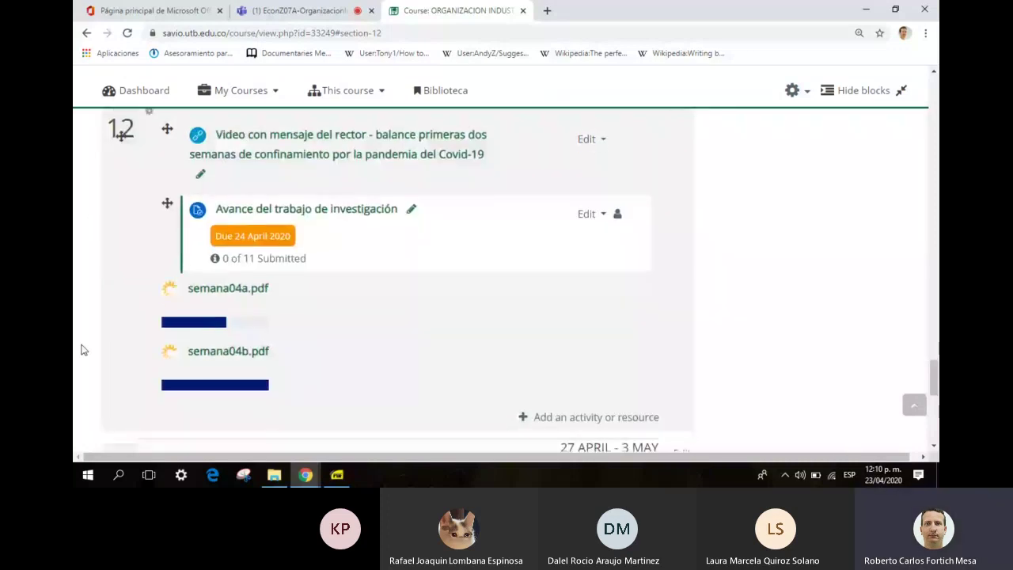
scroll(80, 349, down, 1)
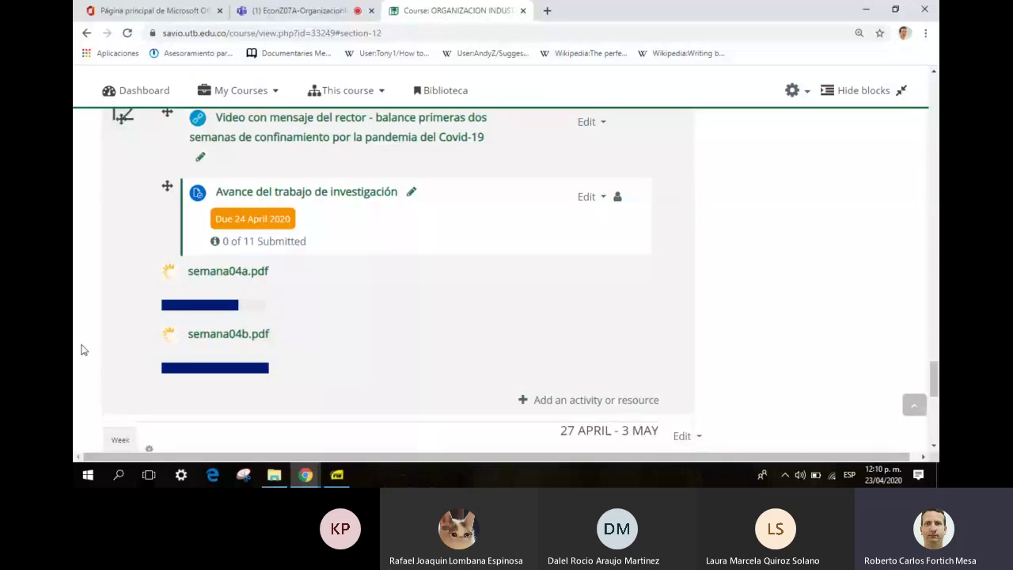
scroll(80, 349, up, 1)
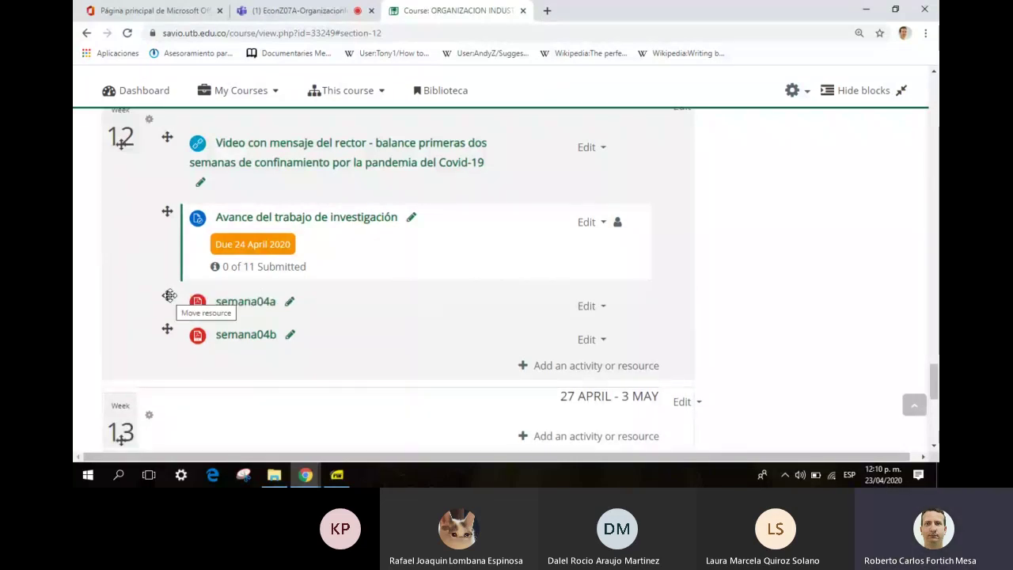
Look over the semana02b, semana03a and semana03b files above the 20 April - 26 April week, and switch to the Teams meeting
scroll(92, 247, up, 2)
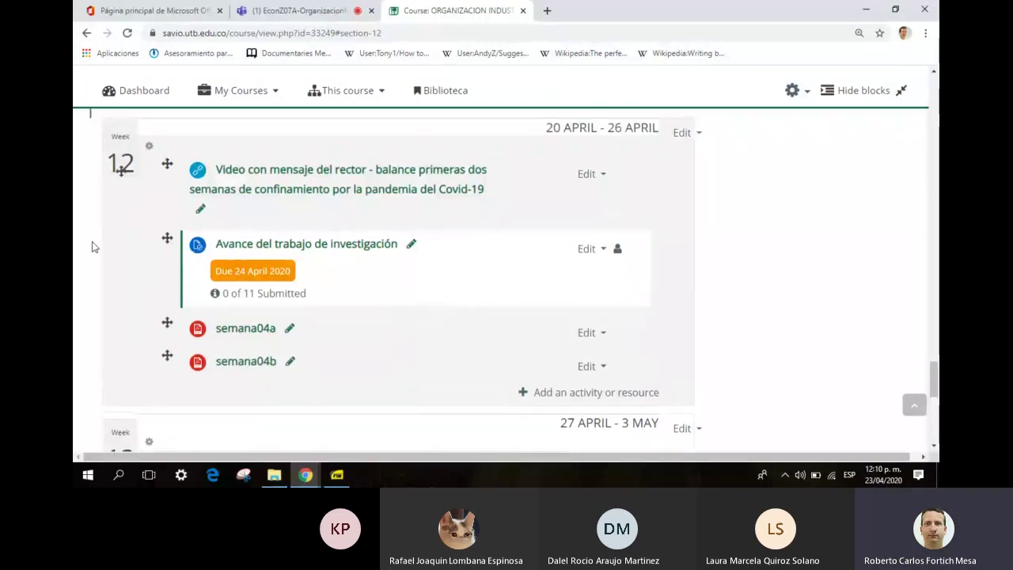
scroll(92, 247, up, 2)
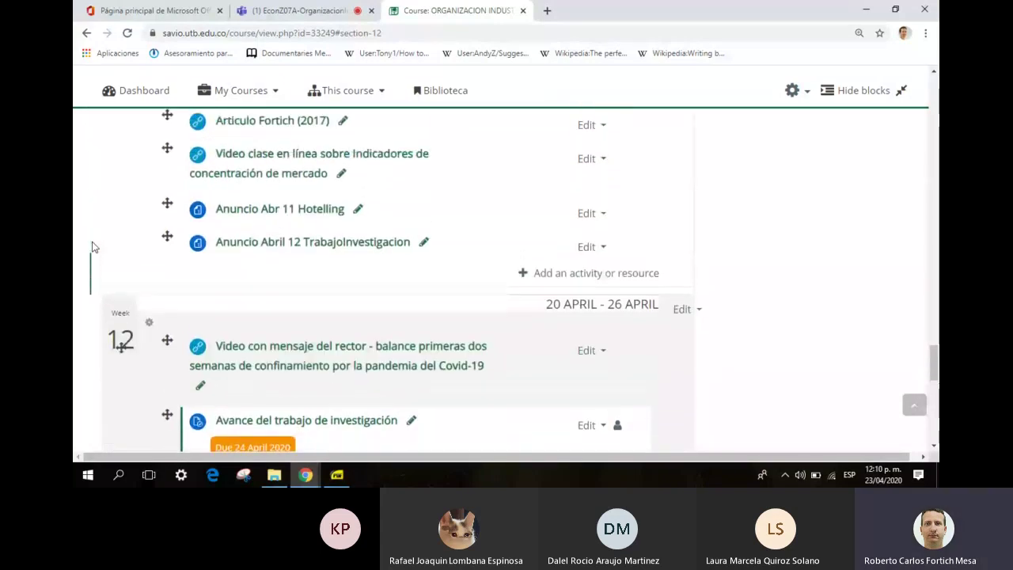
scroll(92, 247, up, 3)
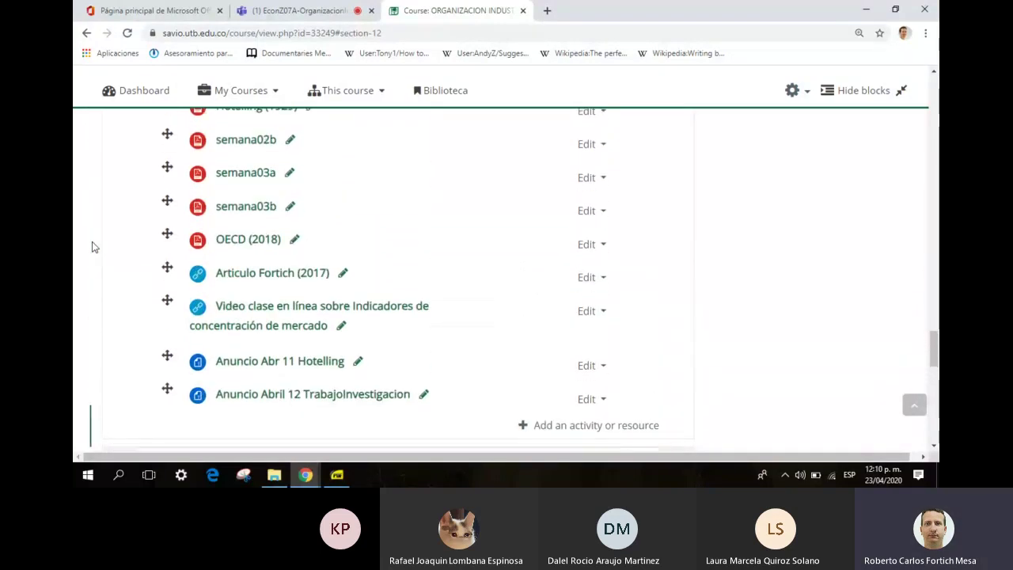
scroll(92, 247, up, 1)
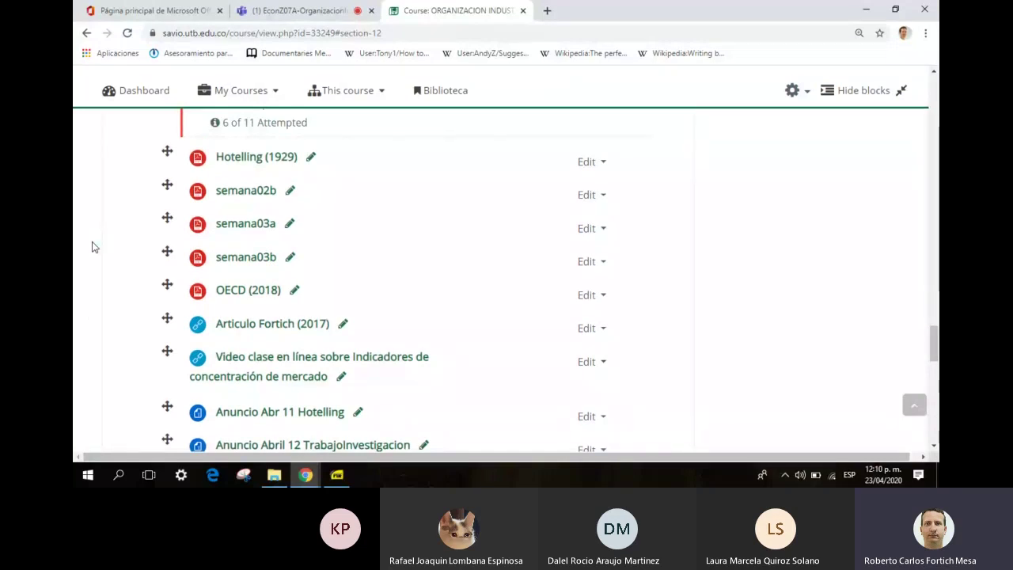
key(ctrl+shift+Tab)
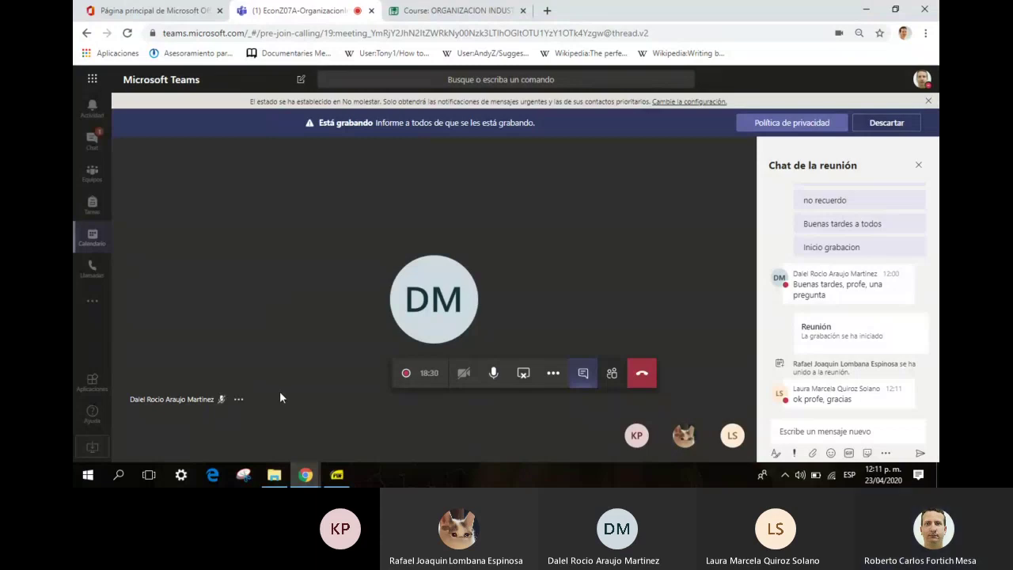
Switch to the Econ Z07A folder in File Explorer and highlight the PDFs from semana01b through semana04b
key(alt+Tab)
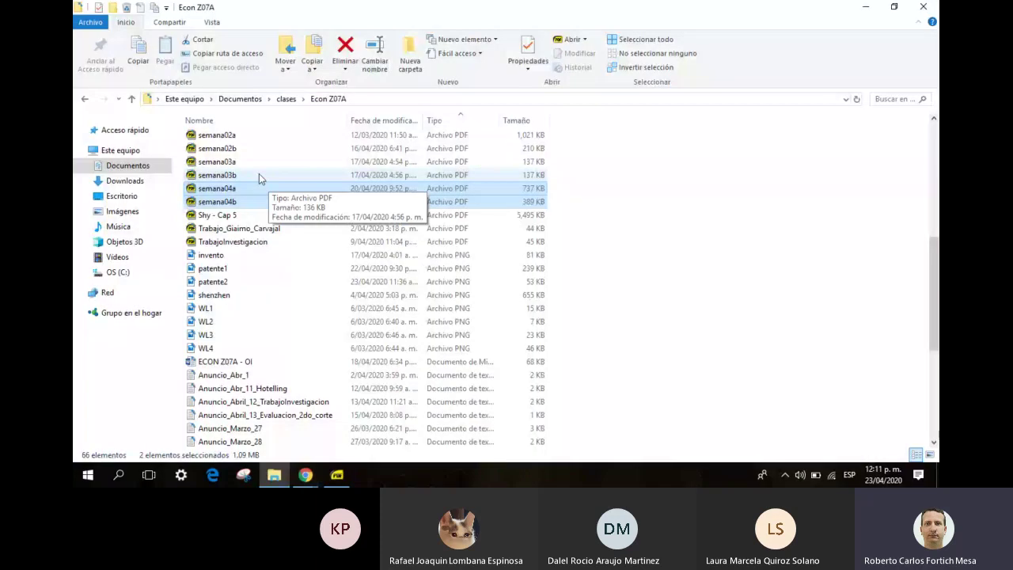
key(Up)
key(Up)
key(Up)
key(Up)
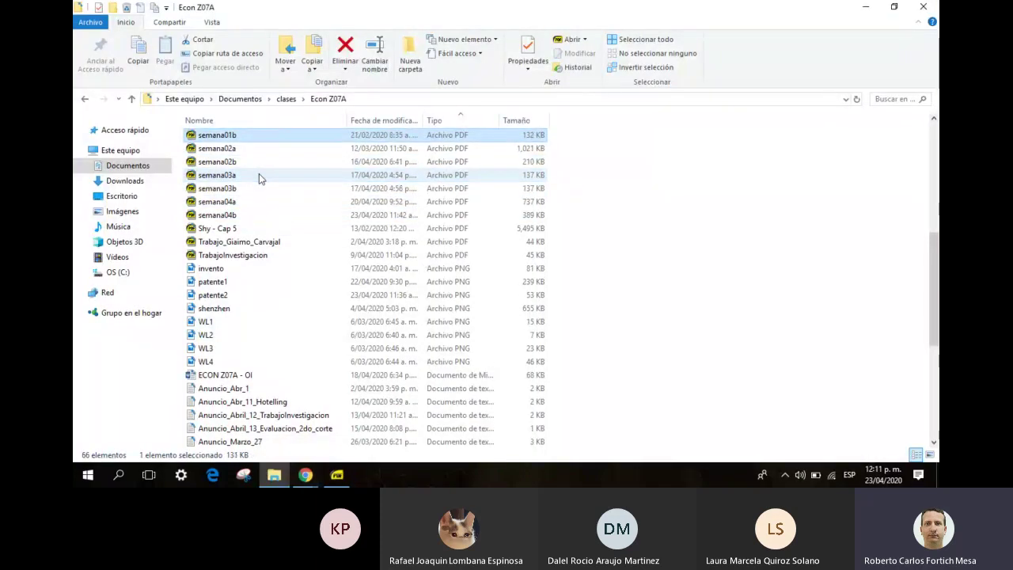
key(shift+Down)
key(shift+Down)
key(shift+Down)
key(shift+Down)
key(shift+Down)
key(shift+Down)
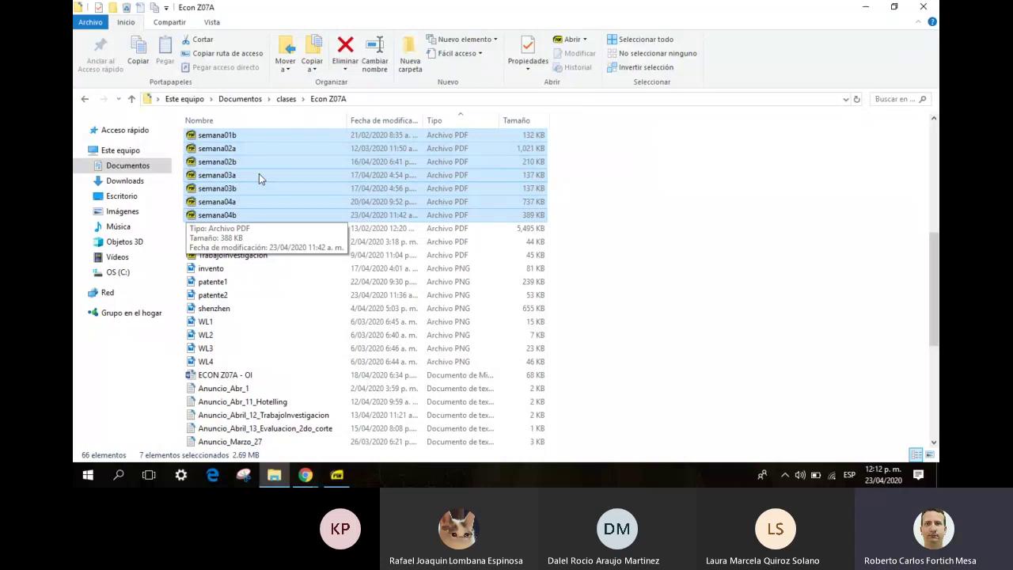
key(Down)
key(Down)
key(Up)
key(Up)
key(Down)
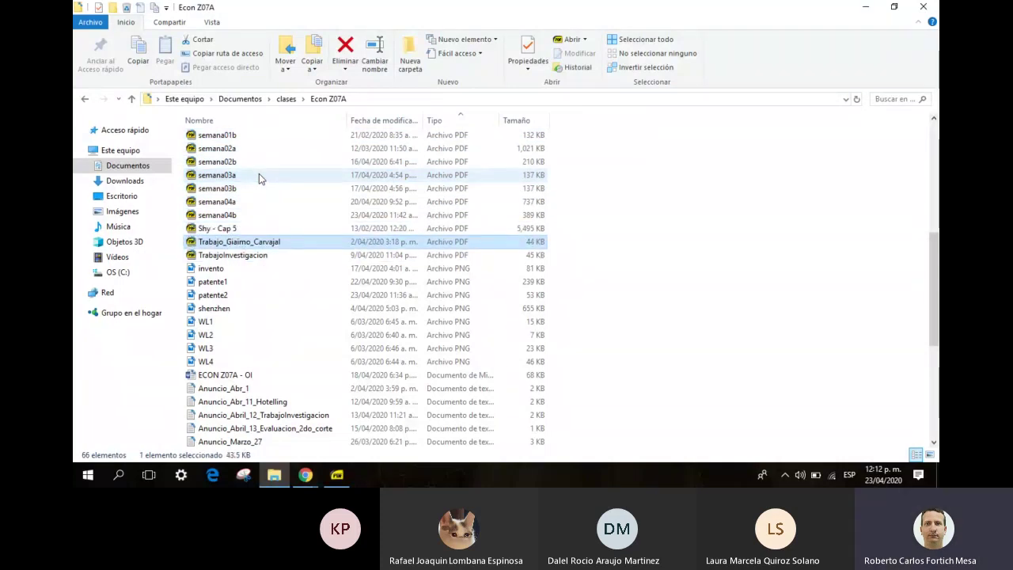
key(Up)
key(Up)
key(Up)
key(Up)
key(Up)
key(Up)
key(Up)
key(Up)
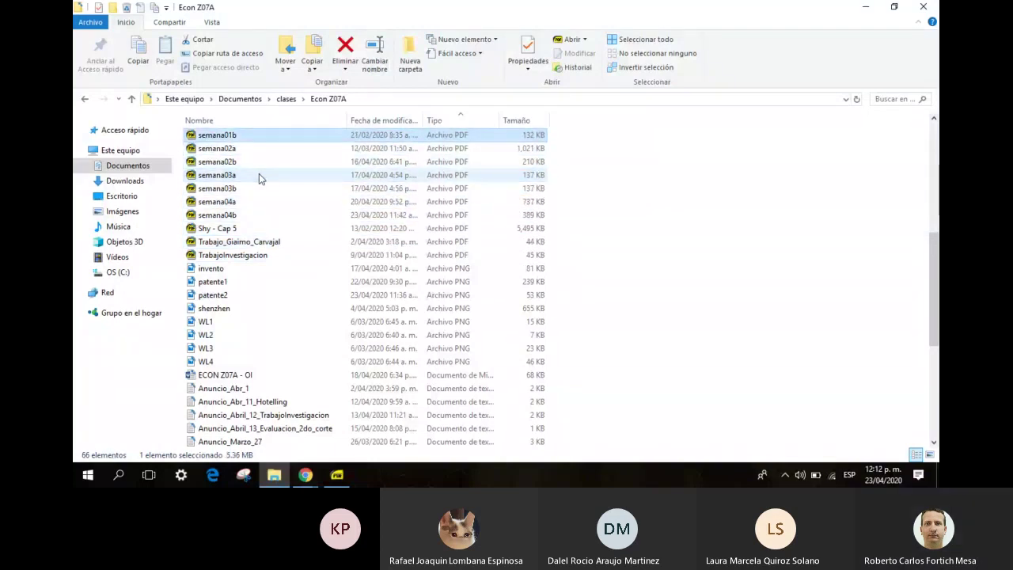
Switch to SumatraPDF and close the semana03b and semana03a PDFs
key(alt+Tab)
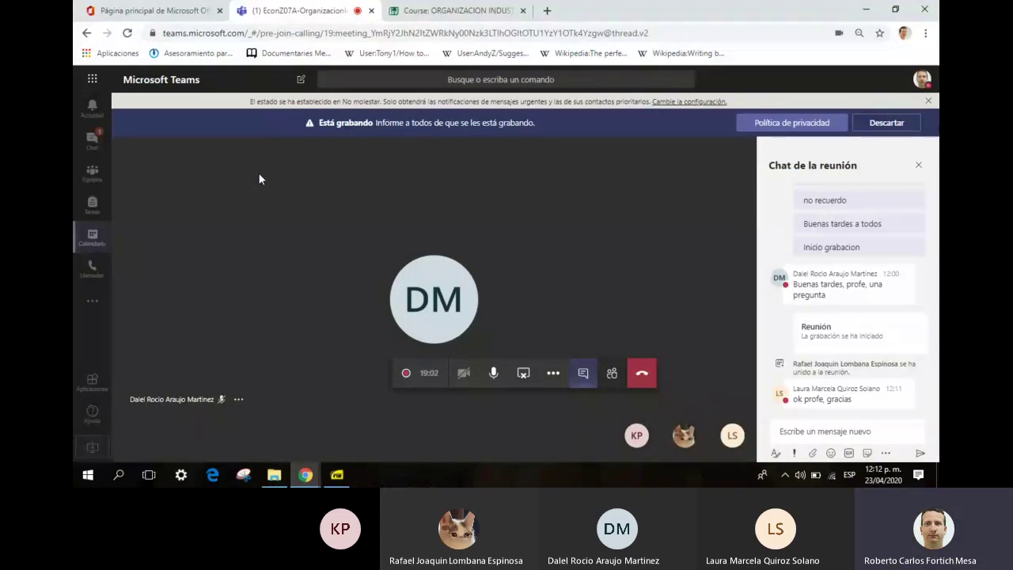
key(alt+Tab)
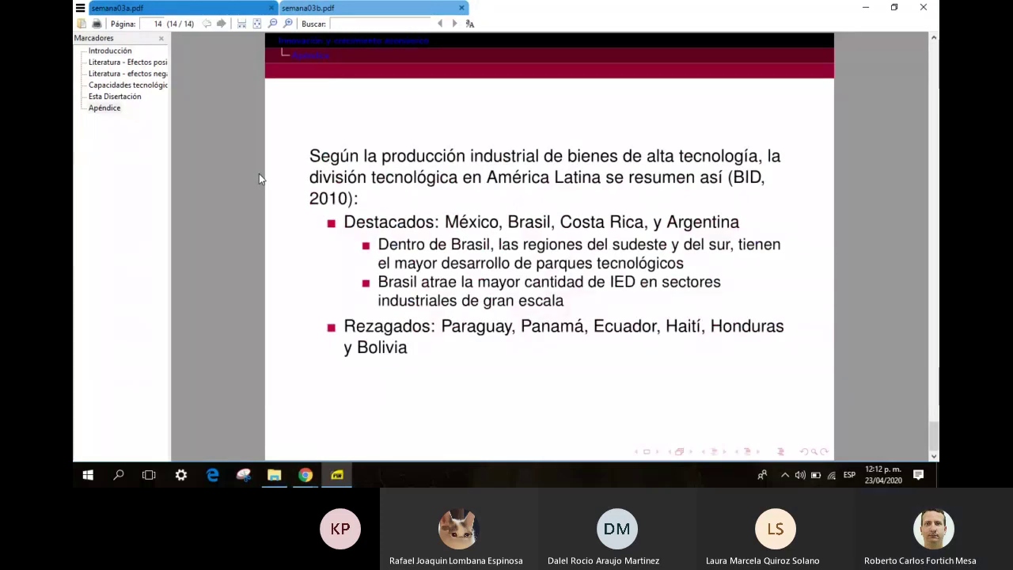
click(462, 8)
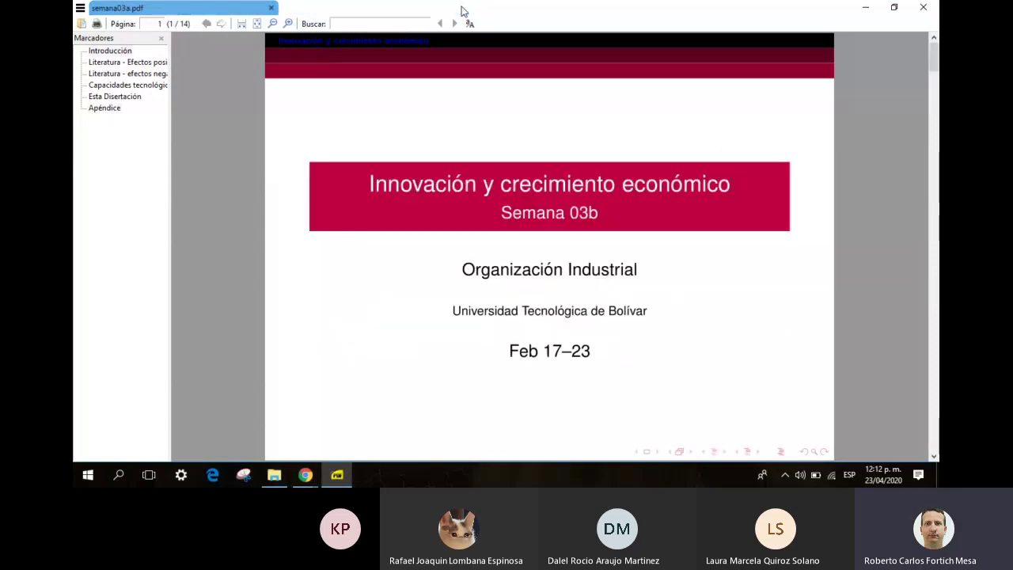
click(271, 8)
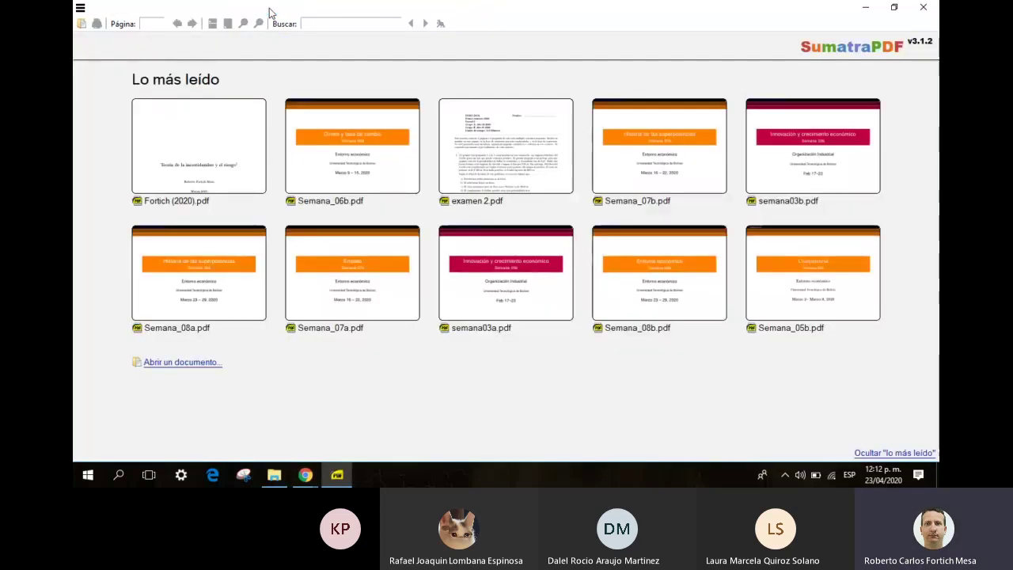
Open the semana02b PDF from the Econ Z07A folder, check its title page and close it
key(alt+Tab)
key(Up)
key(Up)
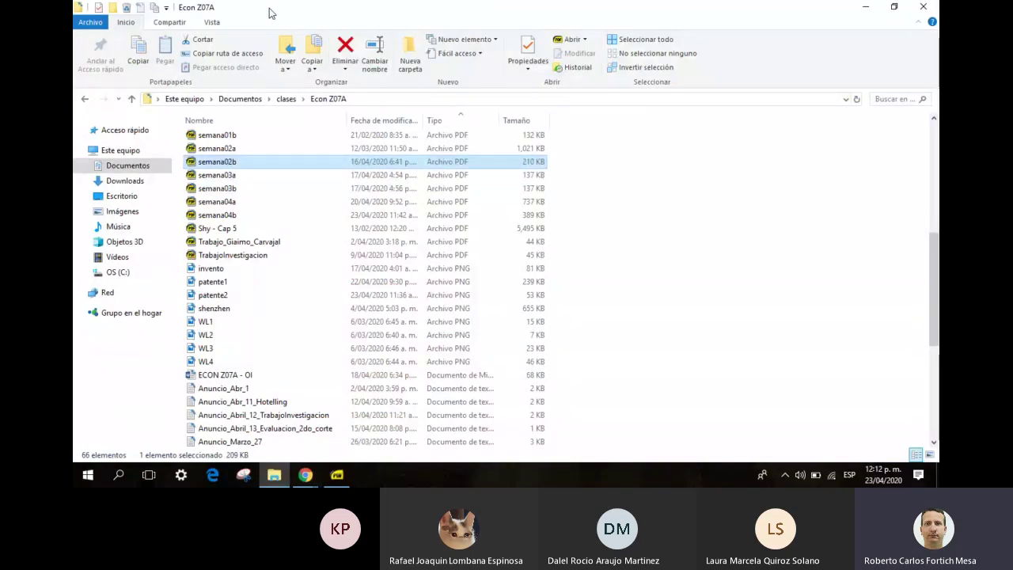
key(Return)
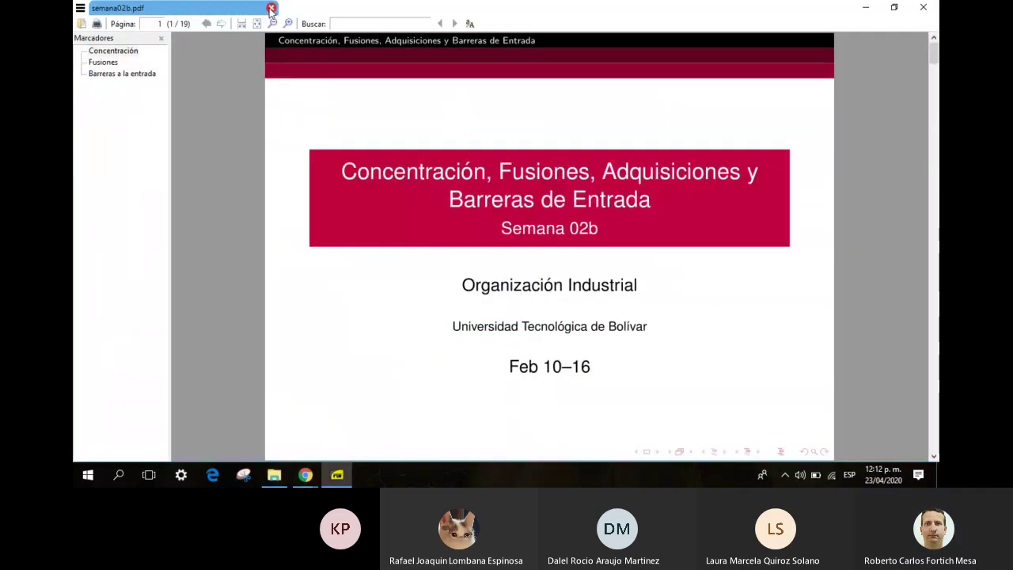
click(271, 8)
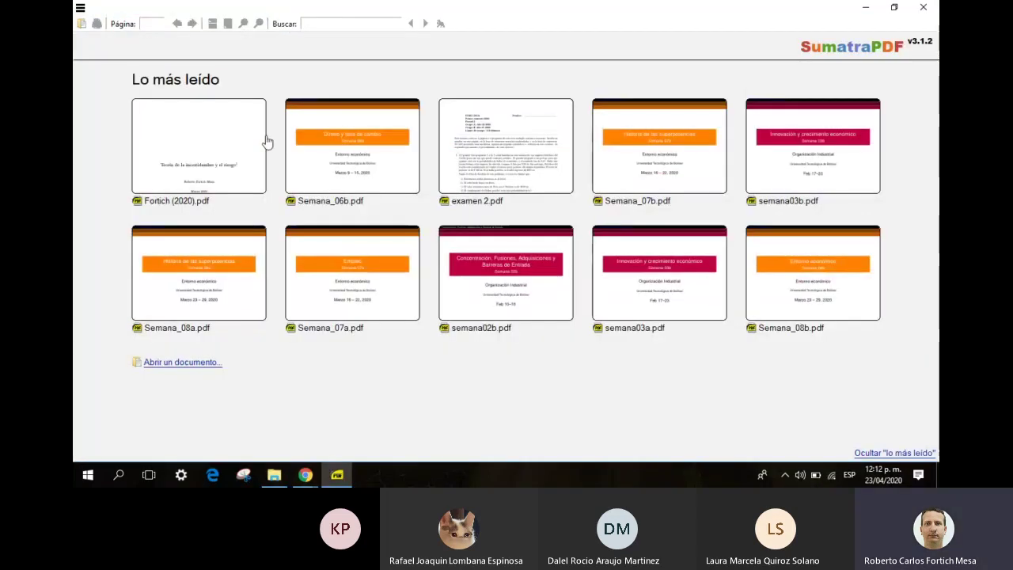
Open the semana03a tex file from the Econ Z07A folder in TeXstudio
key(alt+Tab)
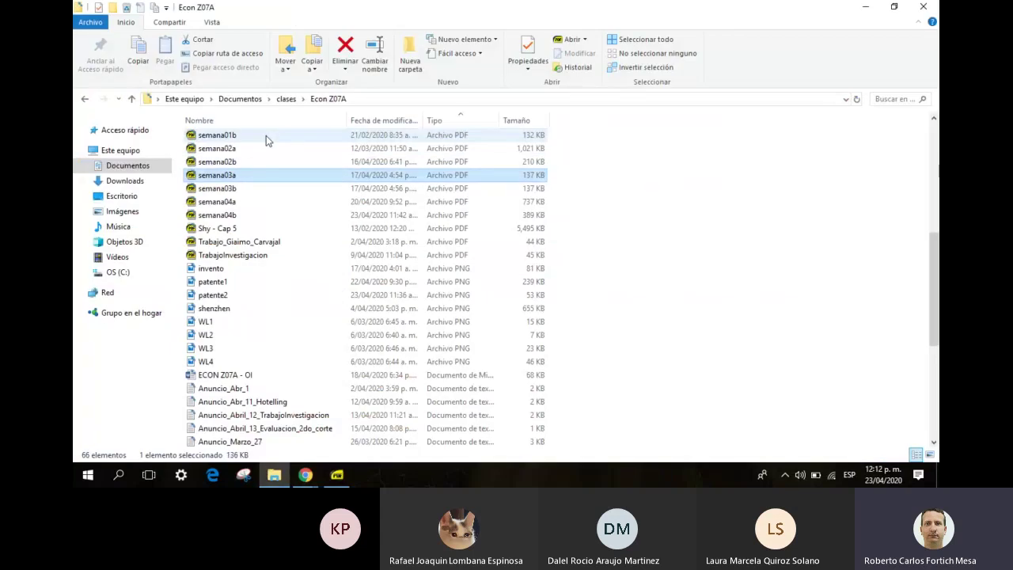
key(Down)
key(Down)
key(Down)
key(Down)
key(Down)
key(Down)
key(Down)
key(Down)
key(Down)
key(Down)
key(Down)
key(Down)
key(Down)
key(Down)
key(Down)
key(Down)
key(Down)
key(Down)
key(Down)
key(Down)
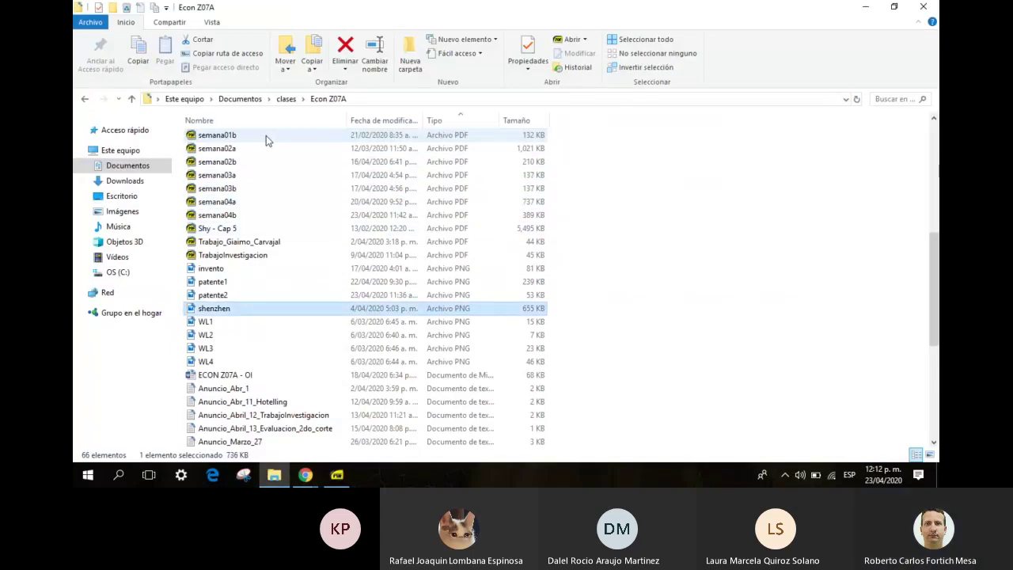
key(Down)
key(Down)
key(Down)
key(Down)
key(Down)
key(Down)
key(Down)
key(Down)
key(Down)
key(Down)
key(Down)
key(Down)
key(Down)
key(Down)
key(Down)
key(Down)
key(Down)
key(Down)
key(Down)
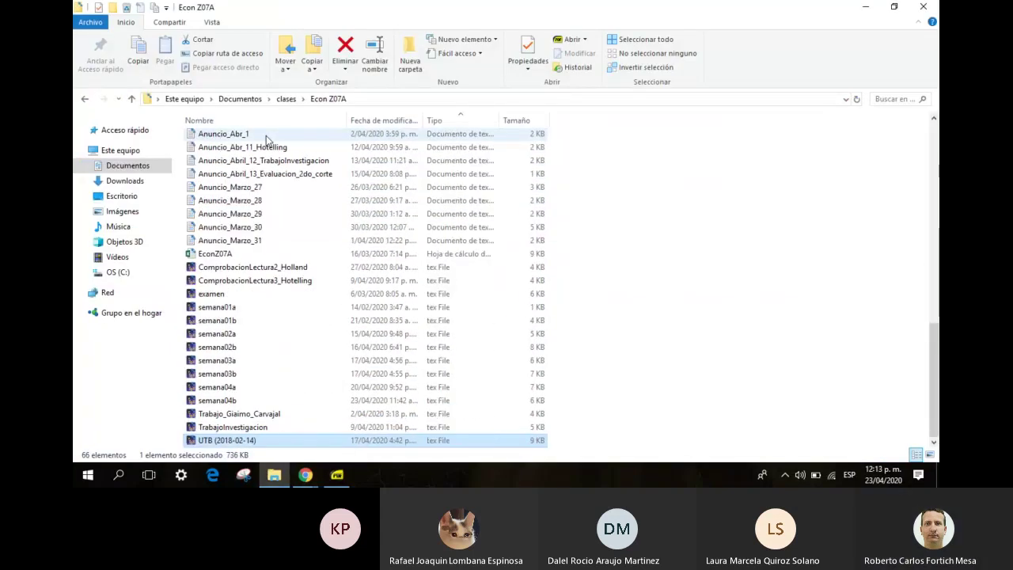
key(Up)
key(Up)
key(Up)
key(Up)
key(Up)
key(Up)
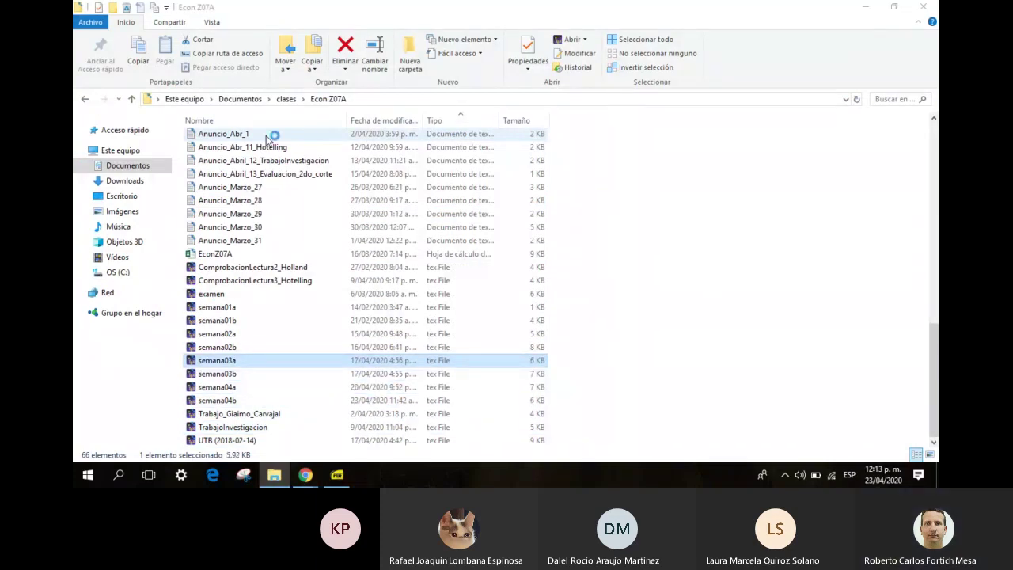
key(Return)
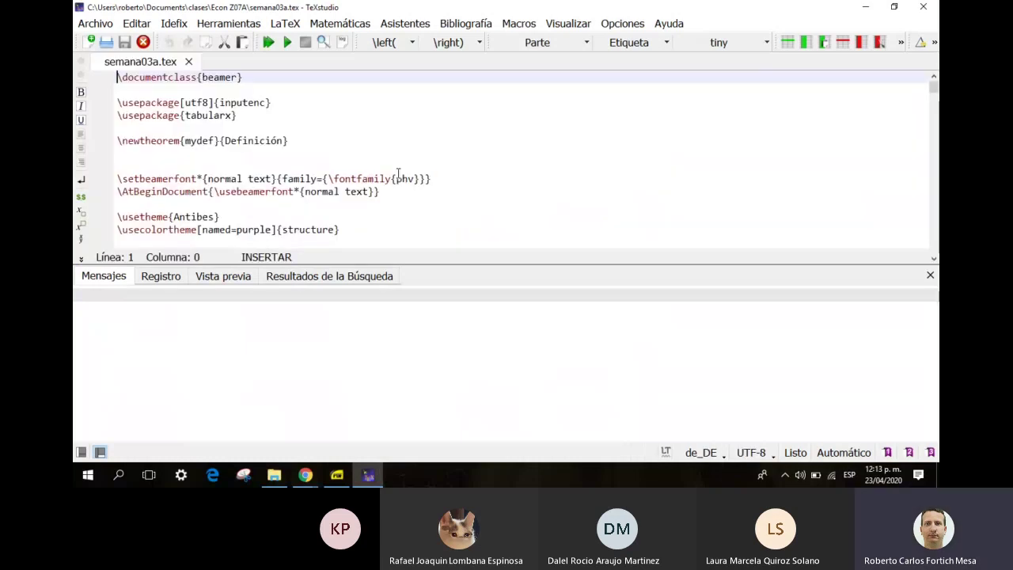
Build semana03a.tex with PdfLaTeX and check the title and subtitle lines in its source
key(F5)
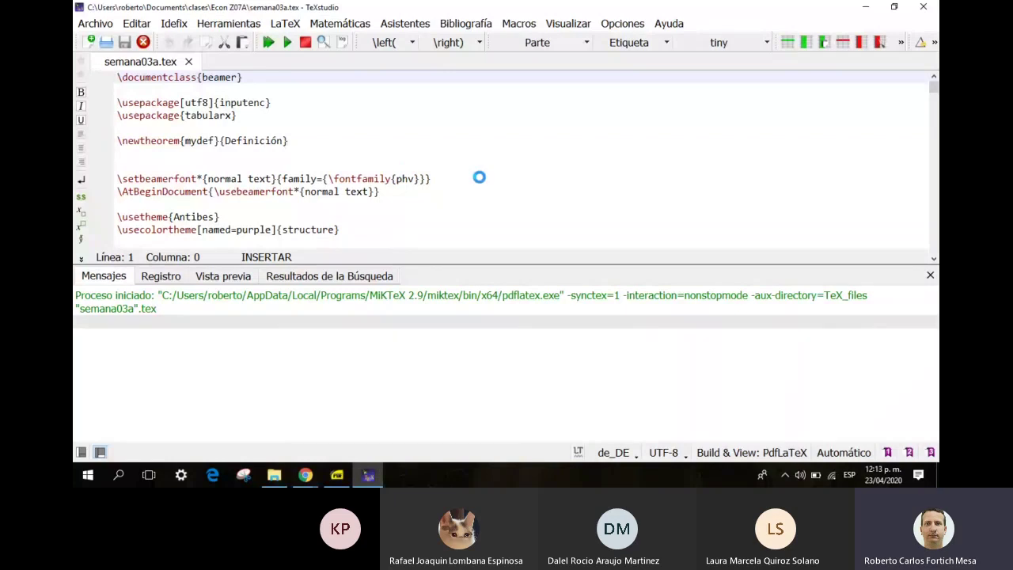
key(Page_Down)
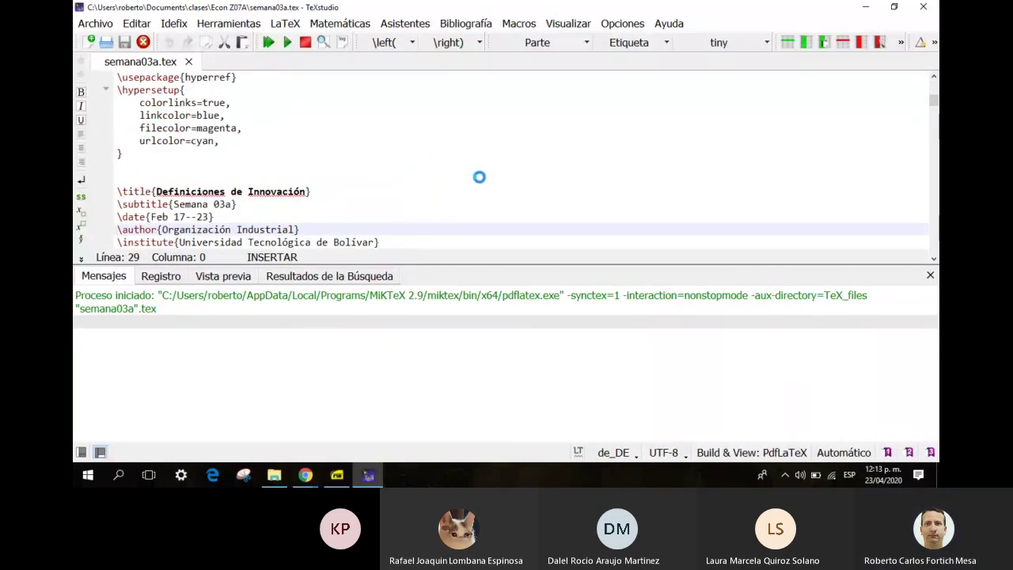
key(ctrl+Home)
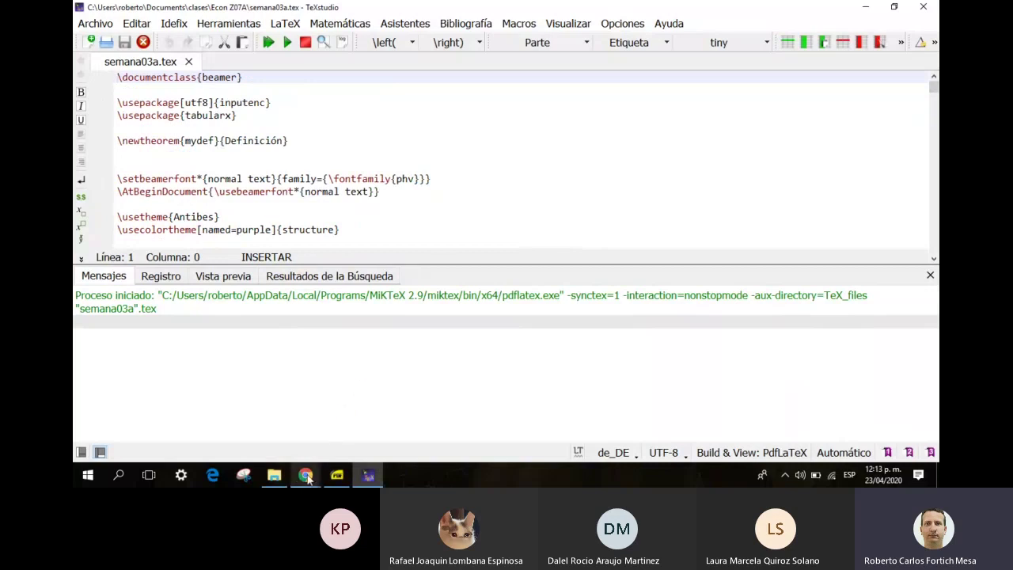
Switch to the course page in Chrome and open the semana03a file in a new tab
mouse_move(307, 477)
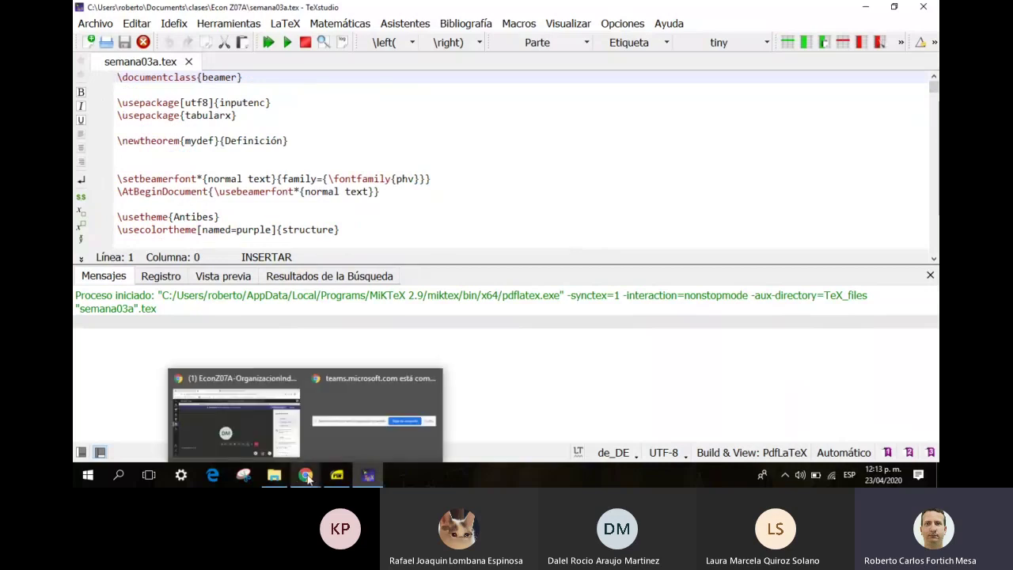
click(241, 411)
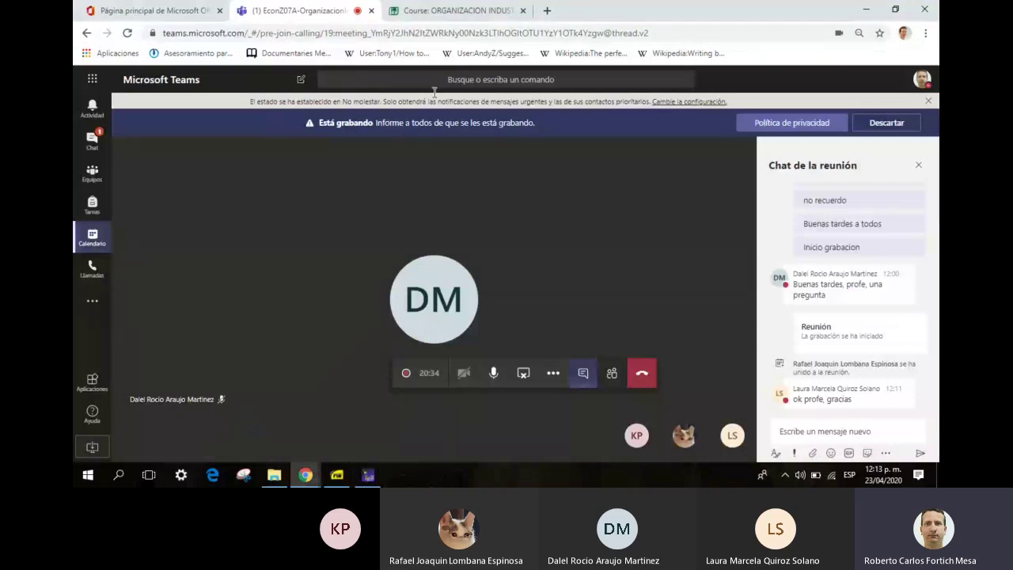
click(451, 10)
right_click(260, 225)
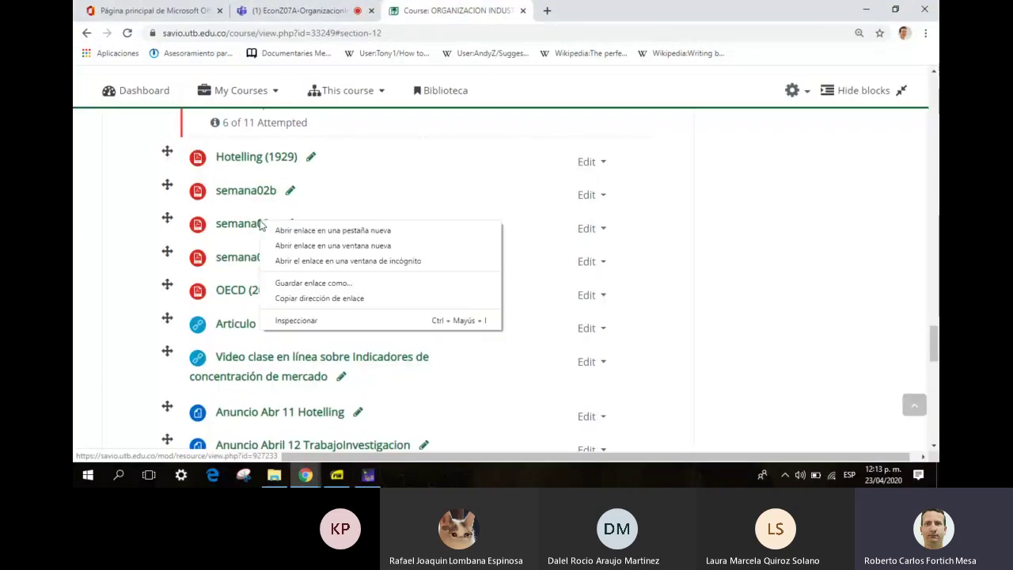
click(282, 231)
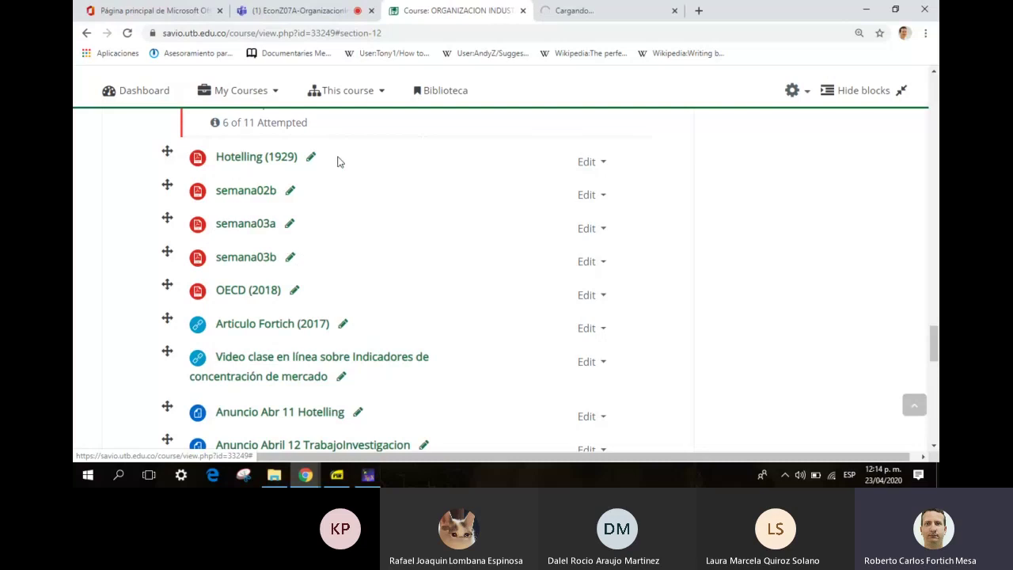
Switch to Teams and open the unread private chat from a student
click(308, 19)
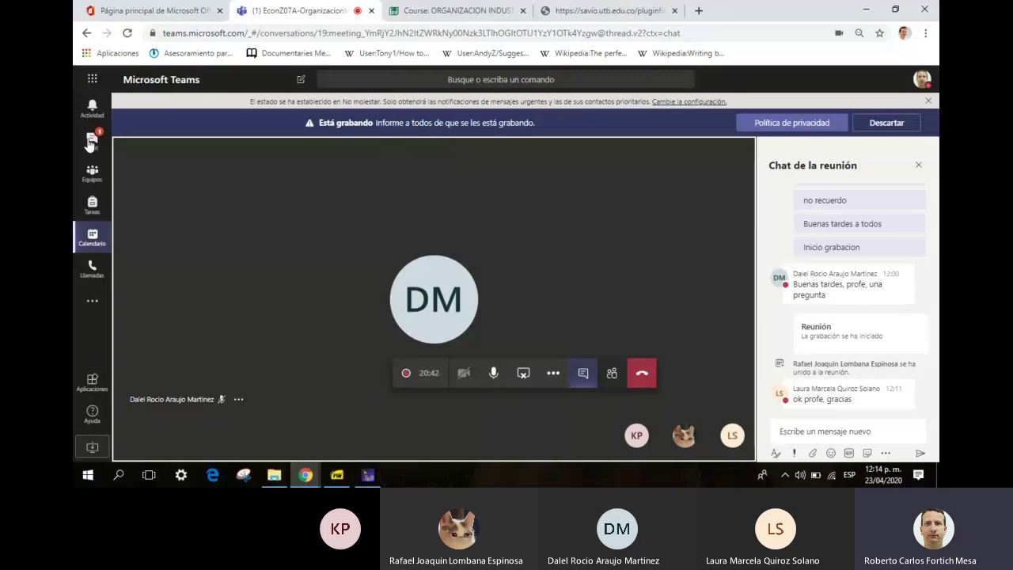
click(92, 142)
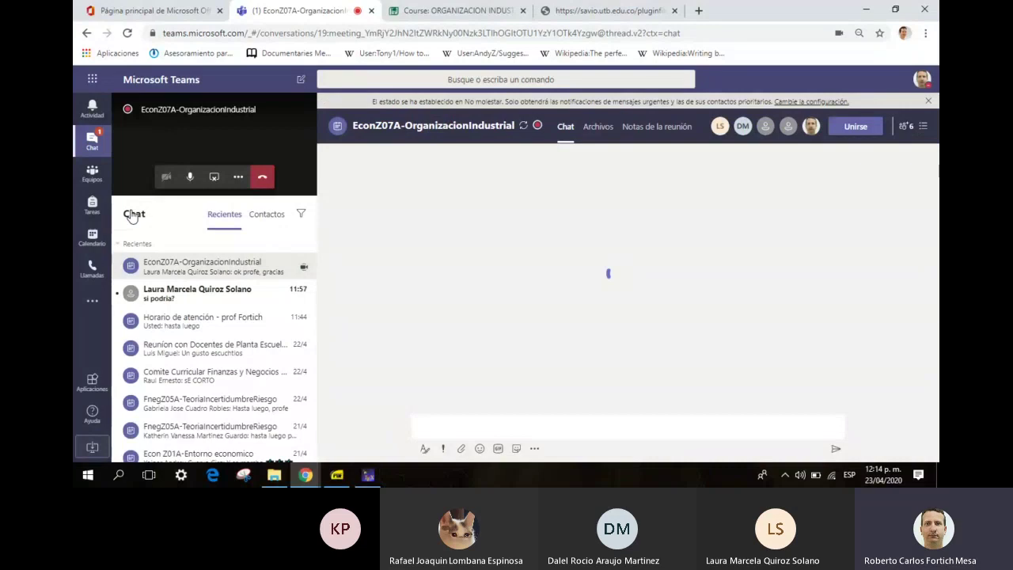
click(205, 299)
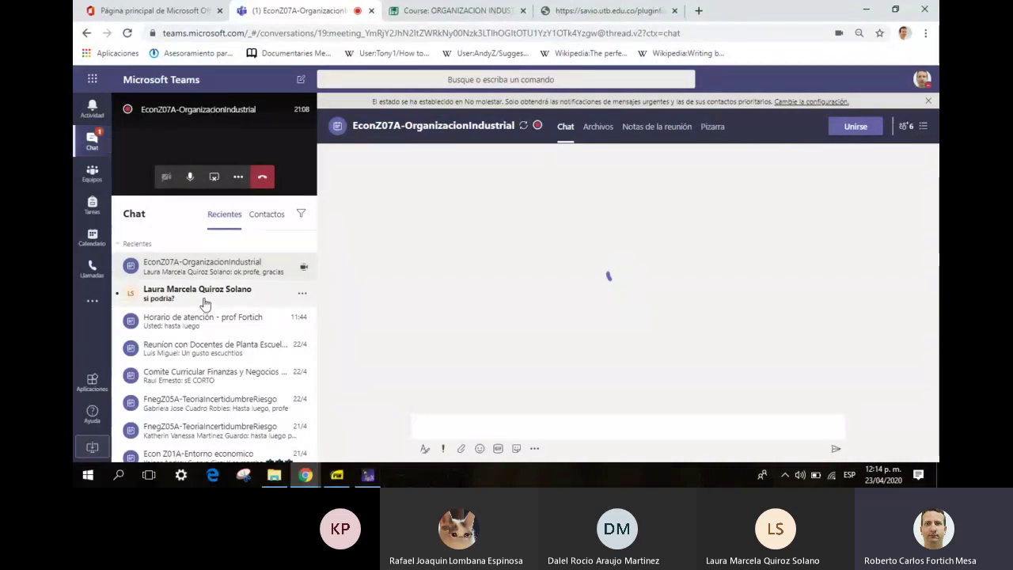